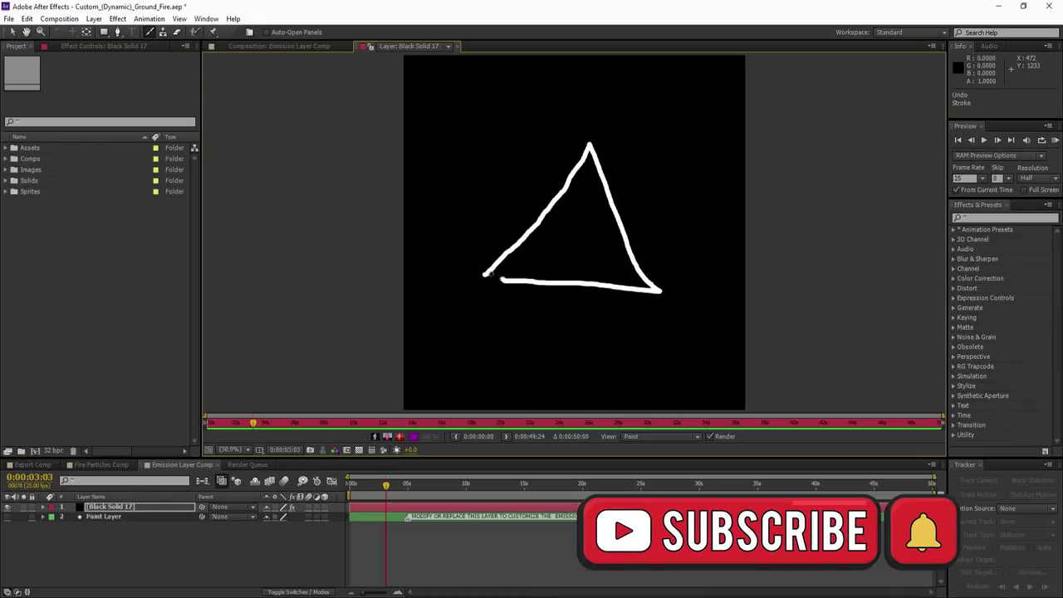
Step: Paint the final stroke of the white star outline on the Black Solid layer
mouse_move(504, 169)
mouse_down()
mouse_move(573, 363)
mouse_move(486, 311)
mouse_up()
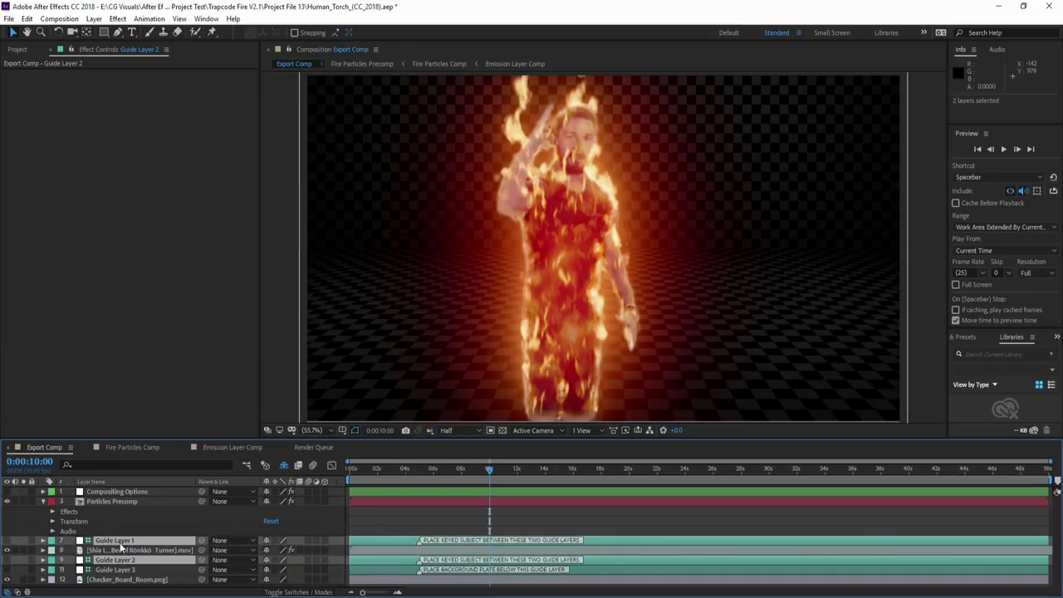
Step: Show the Keylight settings of the keyed footage layer in Effect Controls
click(162, 554)
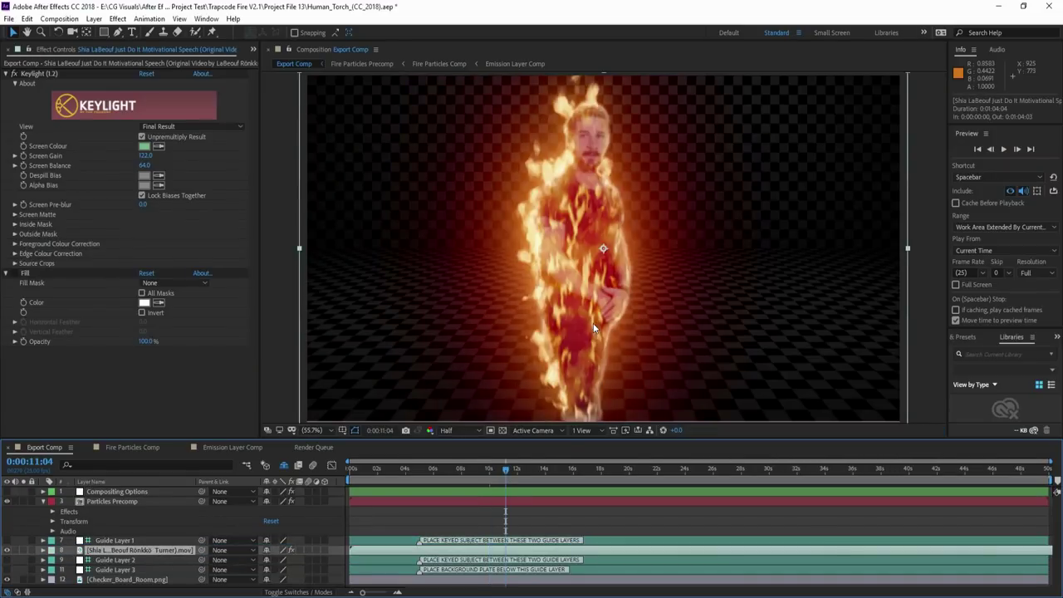
scroll(559, 292, up, 5)
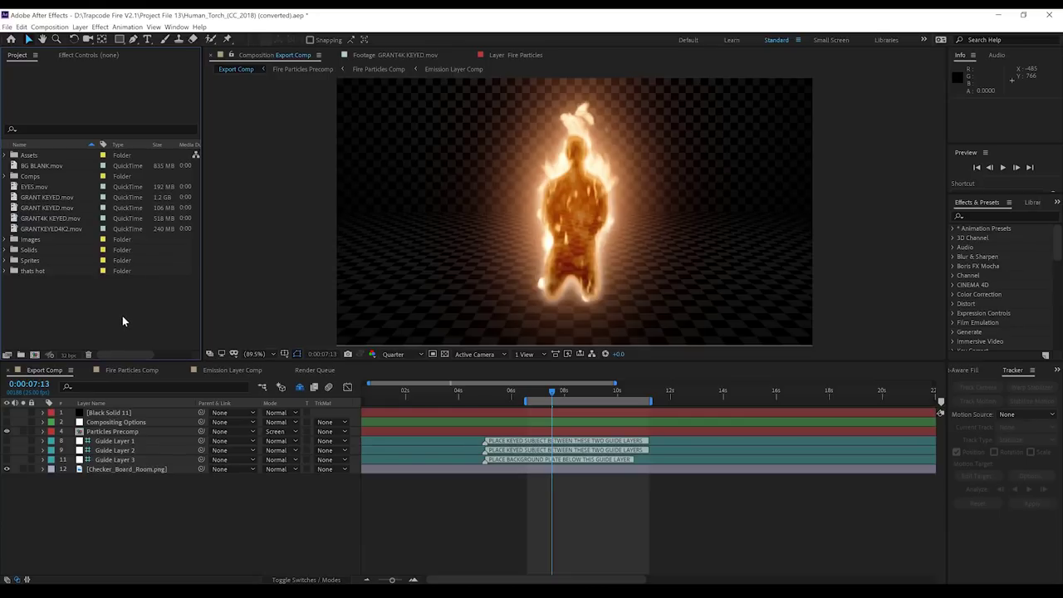
Step: Add GRANT4K KEYED.mov as the top layer of Emission Layer Comp, shifted under the playhead
click(51, 219)
click(224, 371)
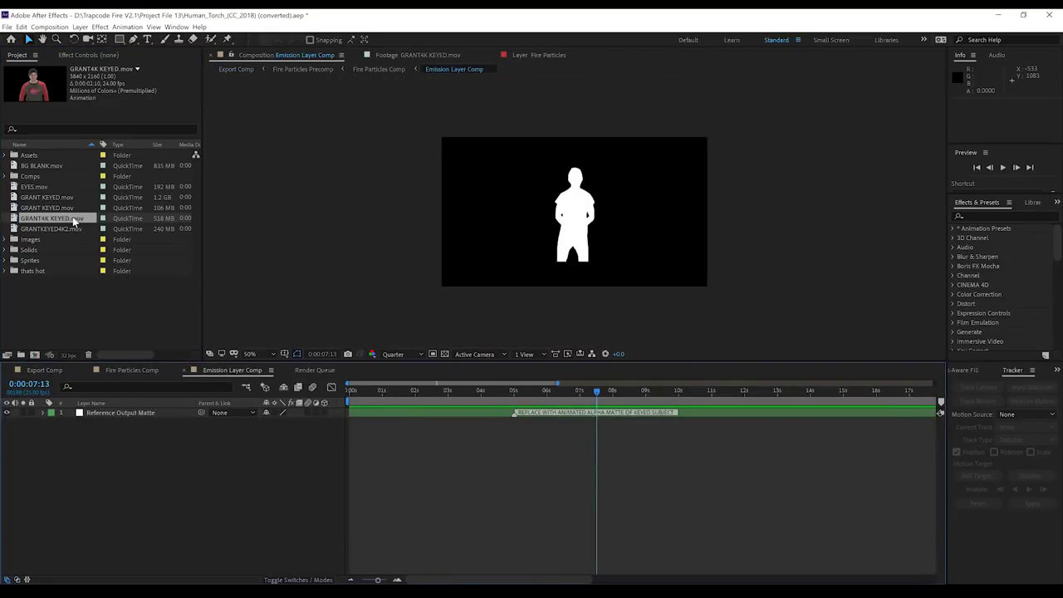
drag(72, 220, 110, 357)
drag(125, 405, 132, 422)
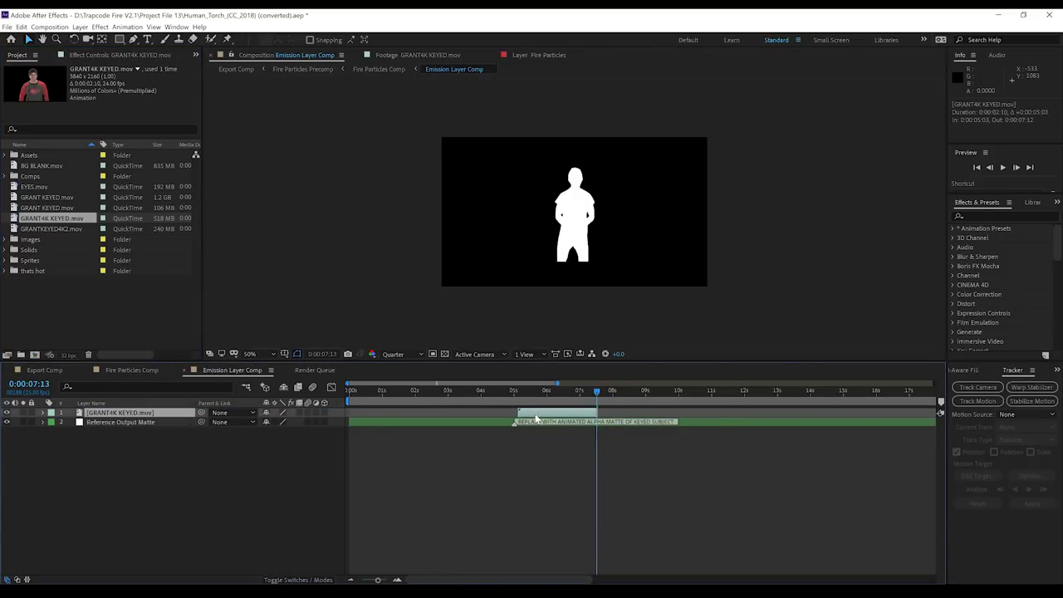
drag(535, 419, 543, 418)
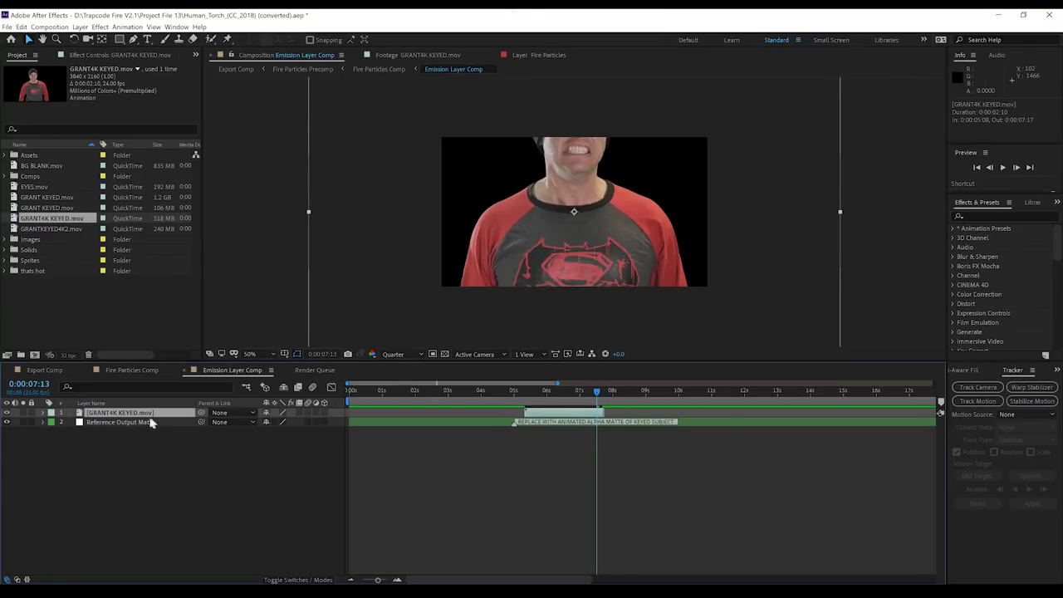
Step: Scale the footage to 62%, move it down-right, and hide Reference Output Matte
key(s)
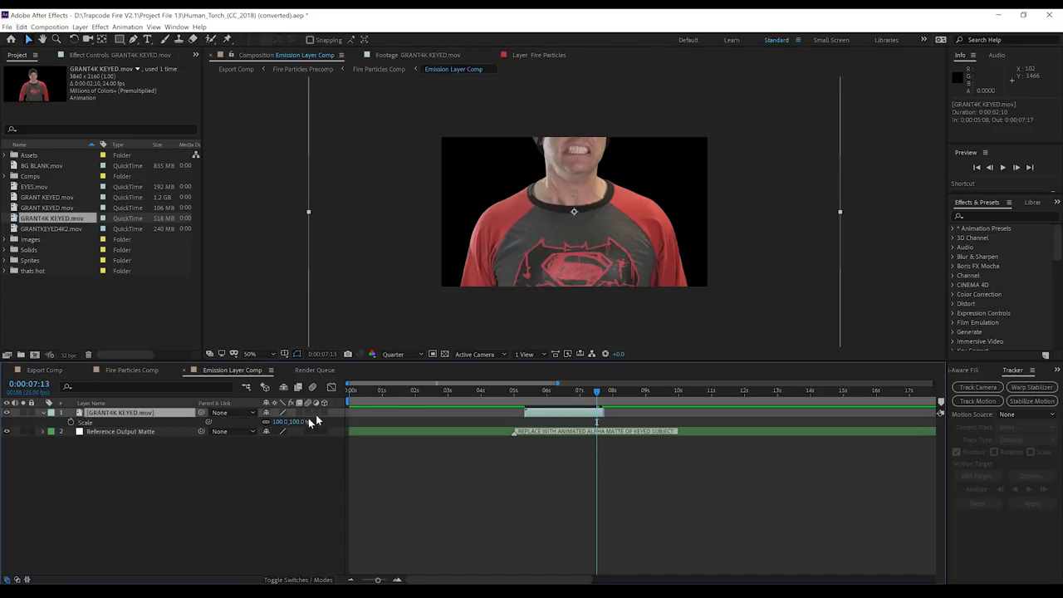
drag(299, 427, 280, 430)
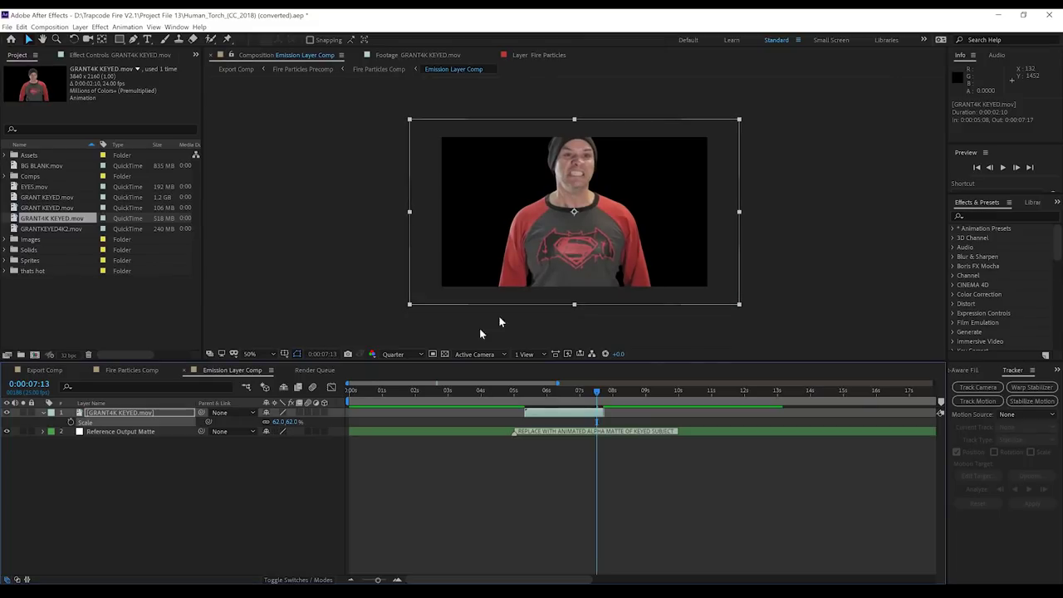
drag(630, 240, 623, 248)
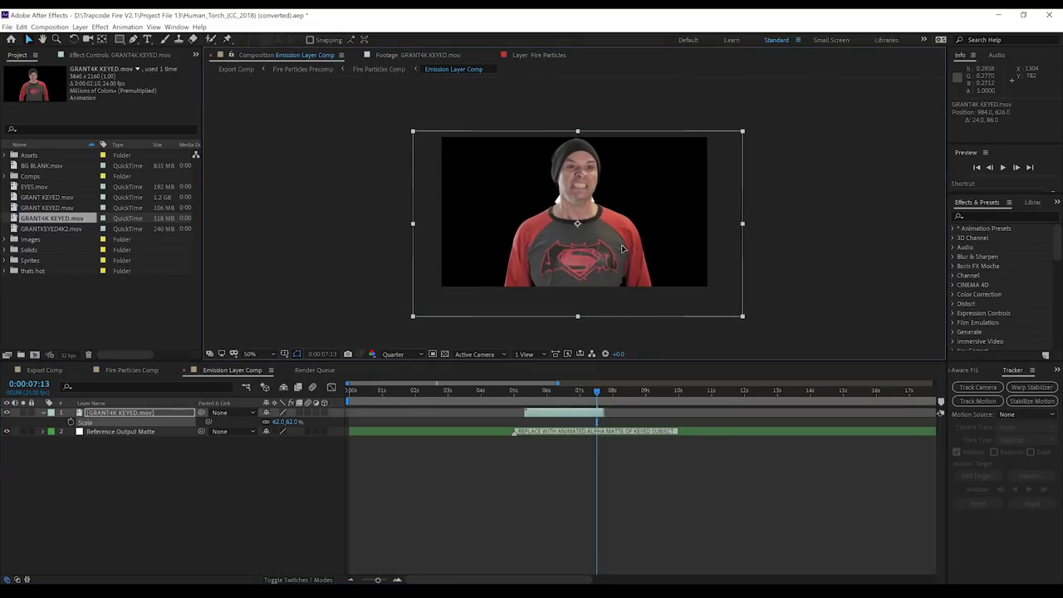
click(6, 432)
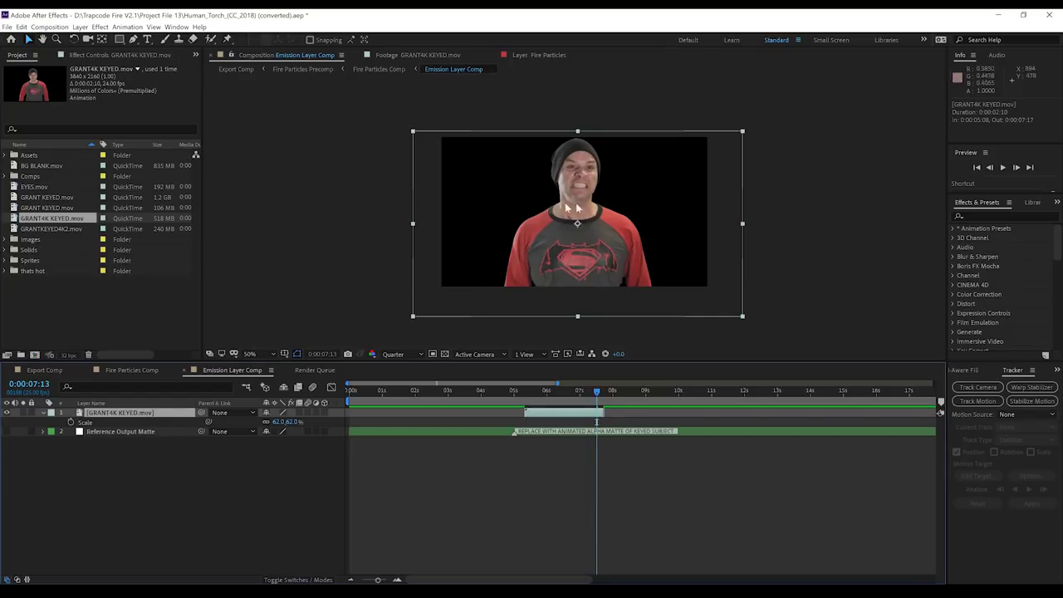
Step: Apply a Generate > Fill effect to the footage with a white fill colour
click(100, 26)
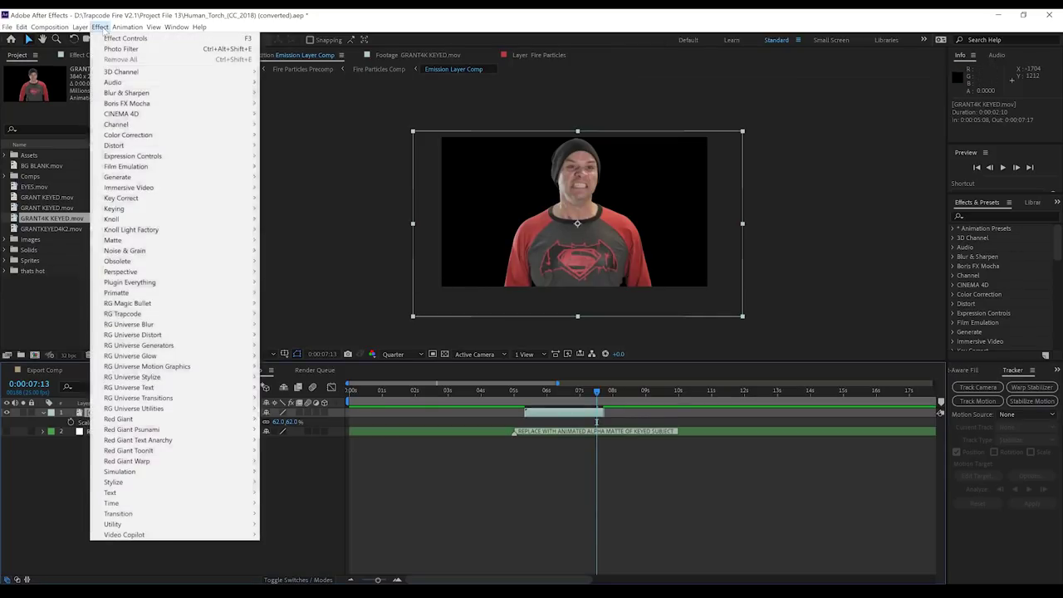
mouse_move(119, 177)
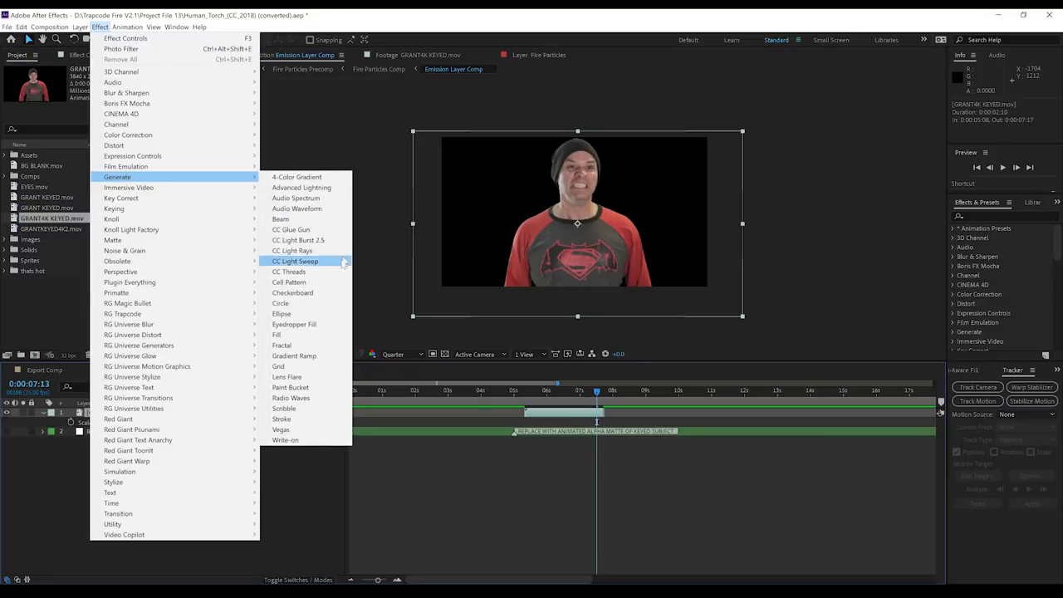
click(329, 336)
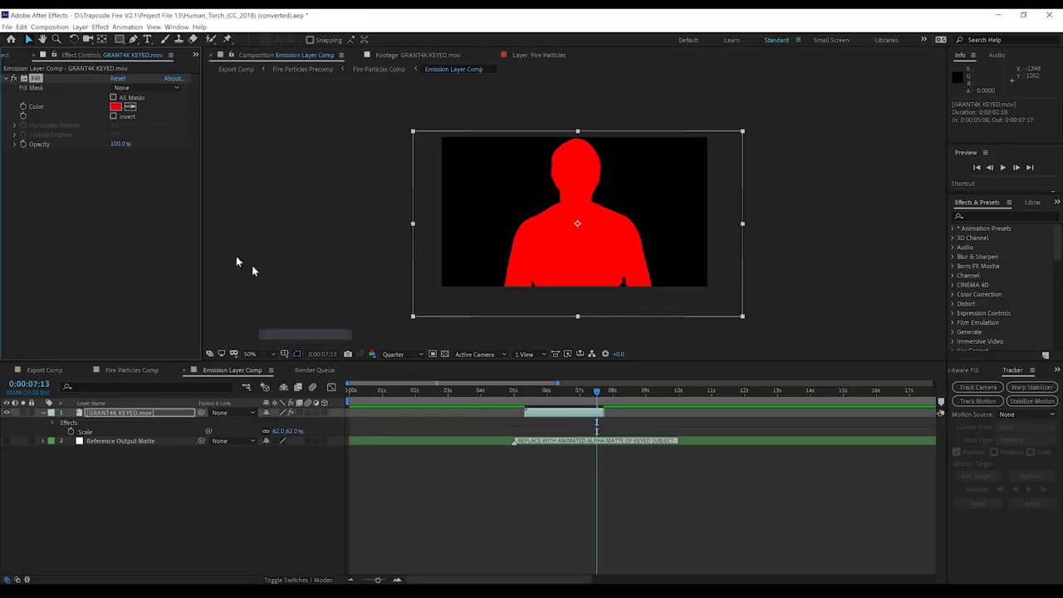
click(116, 110)
drag(74, 59, 43, 30)
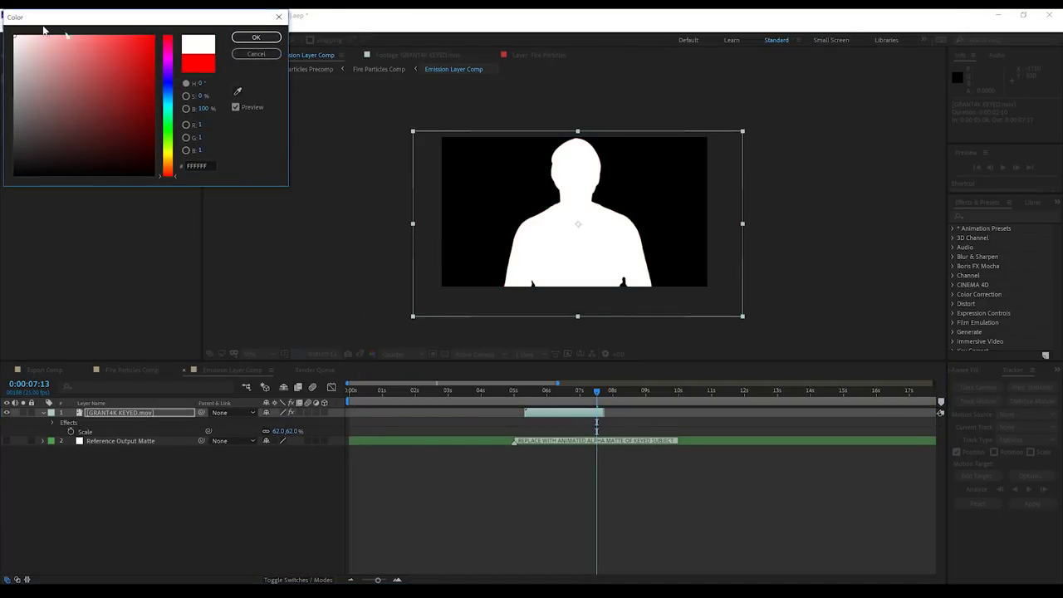
click(257, 37)
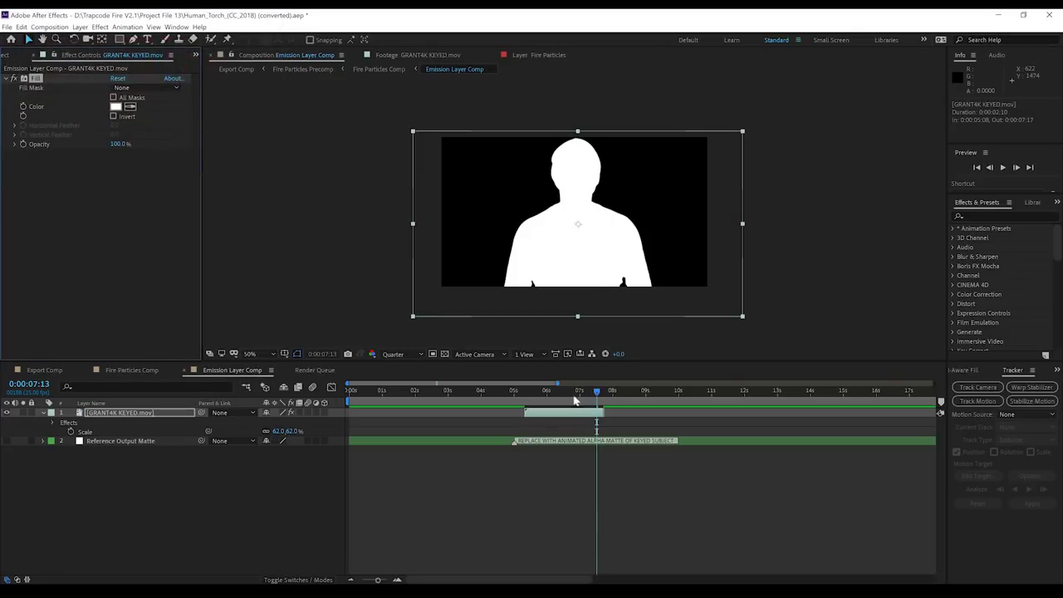
Step: Rescale the silhouette to 56% and copy the GRANT4K KEYED.mov layer
mouse_move(575, 393)
mouse_down()
mouse_move(533, 392)
mouse_move(568, 395)
mouse_up()
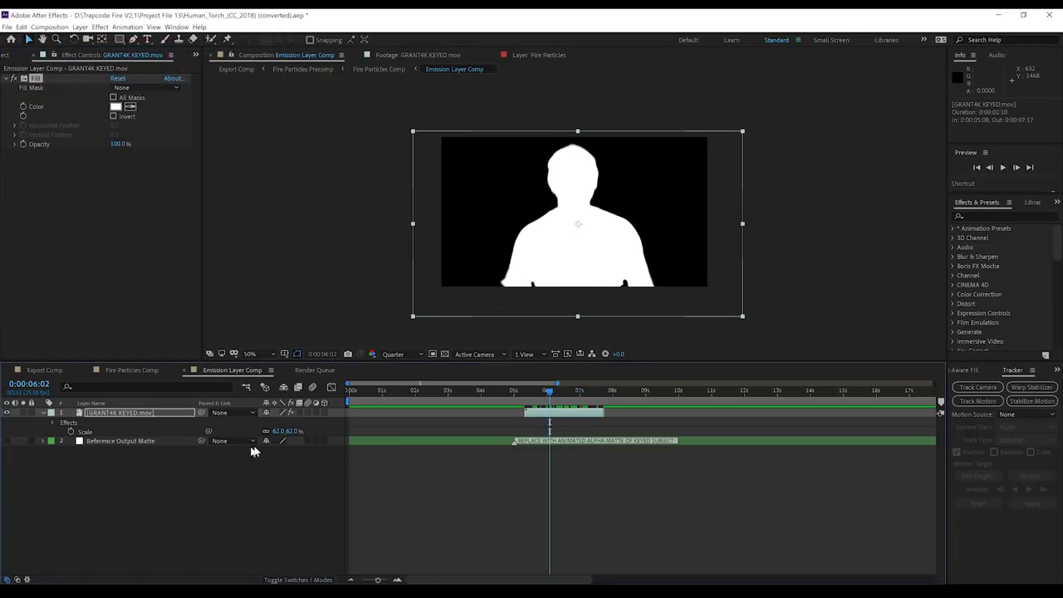
drag(291, 431, 288, 431)
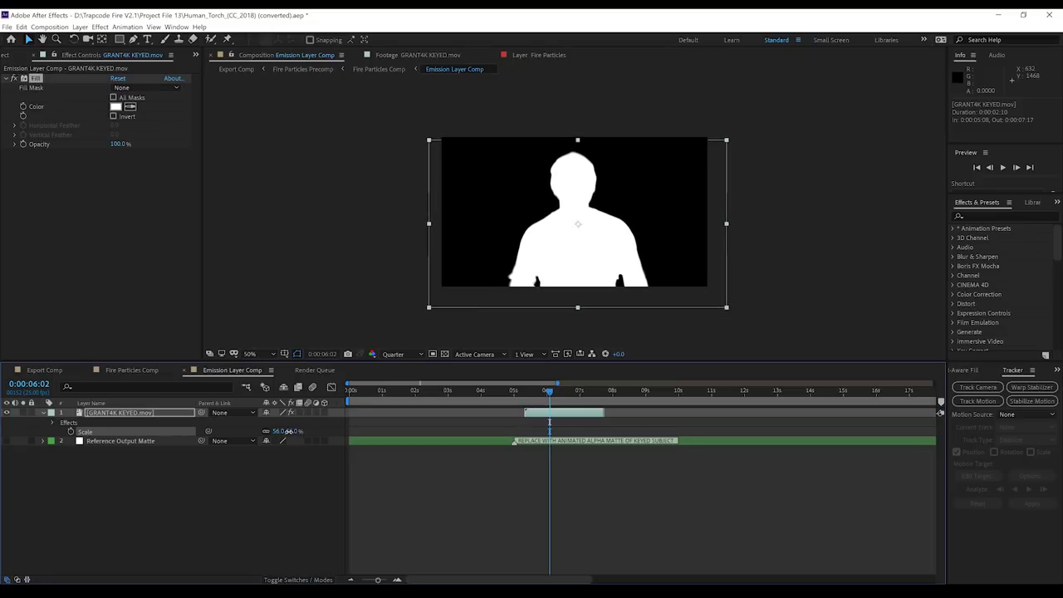
click(130, 404)
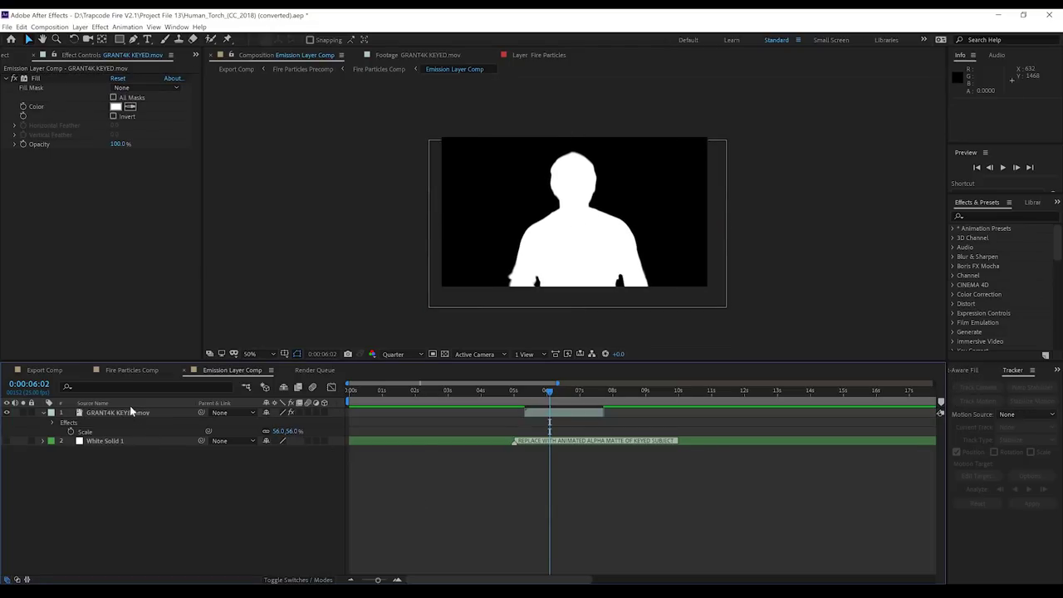
click(133, 413)
key(ctrl+c)
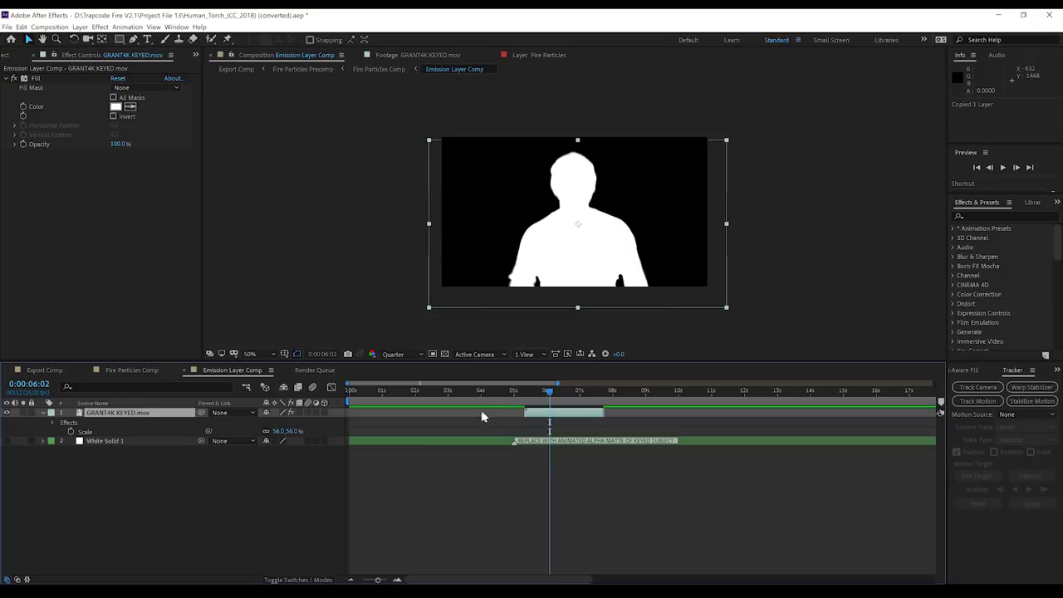
click(526, 399)
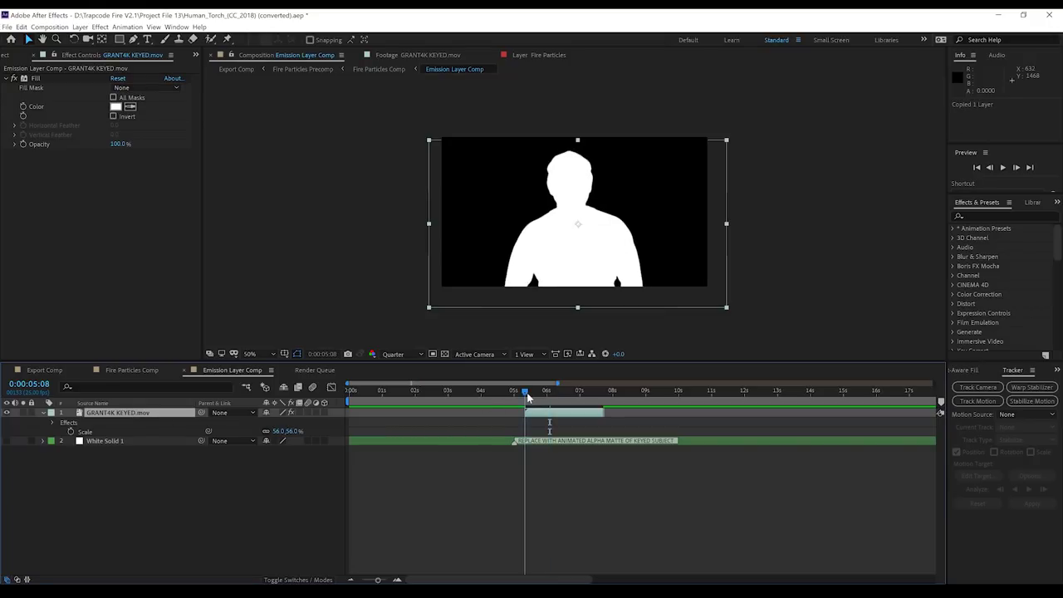
Step: Paste the copied footage at Guide Layer 2 in Export Comp, then view Fire Particles Comp
click(52, 371)
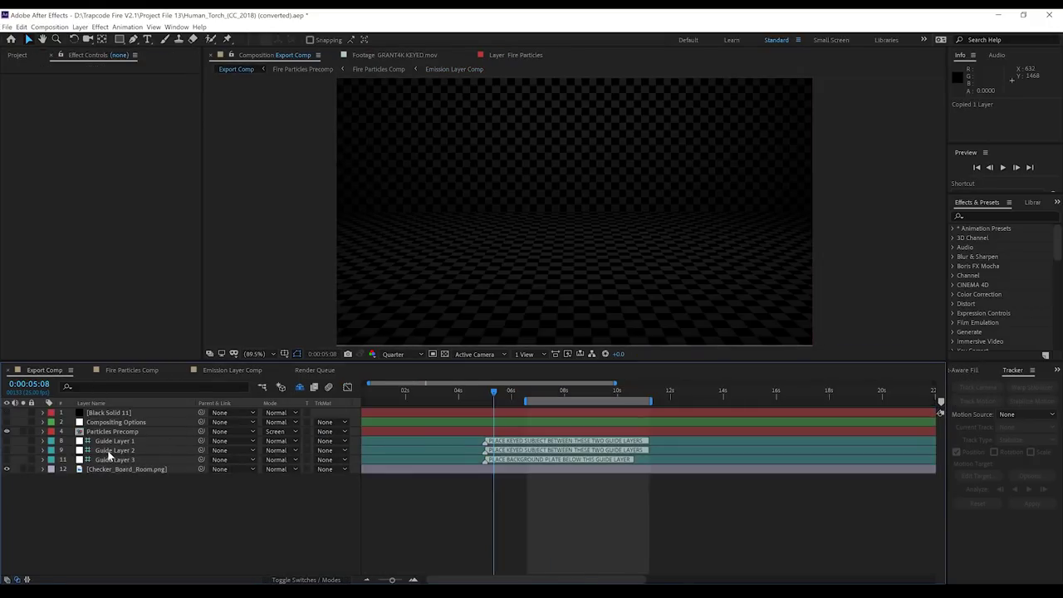
click(110, 453)
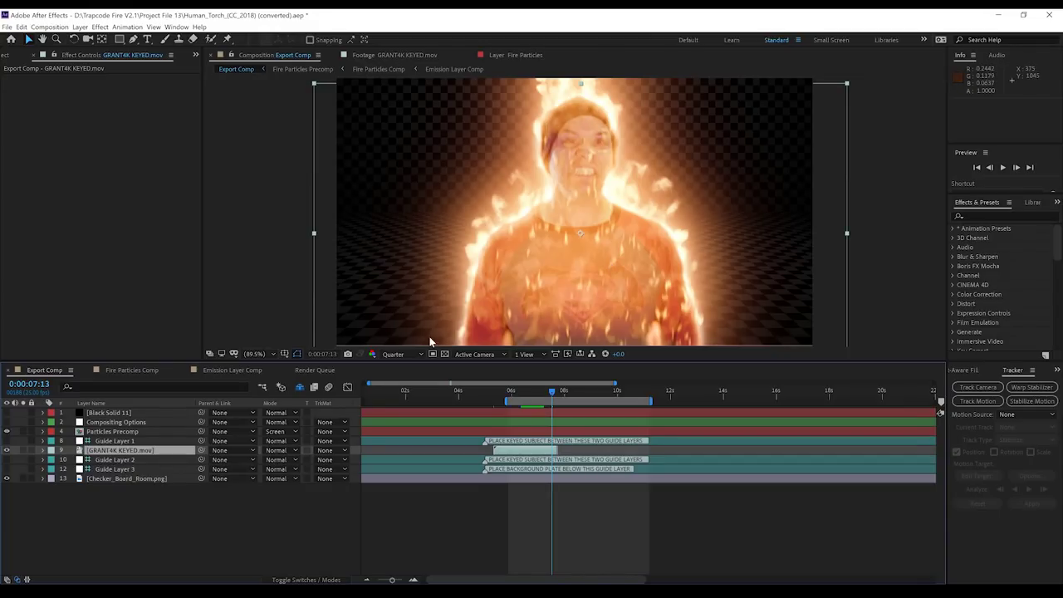
click(129, 371)
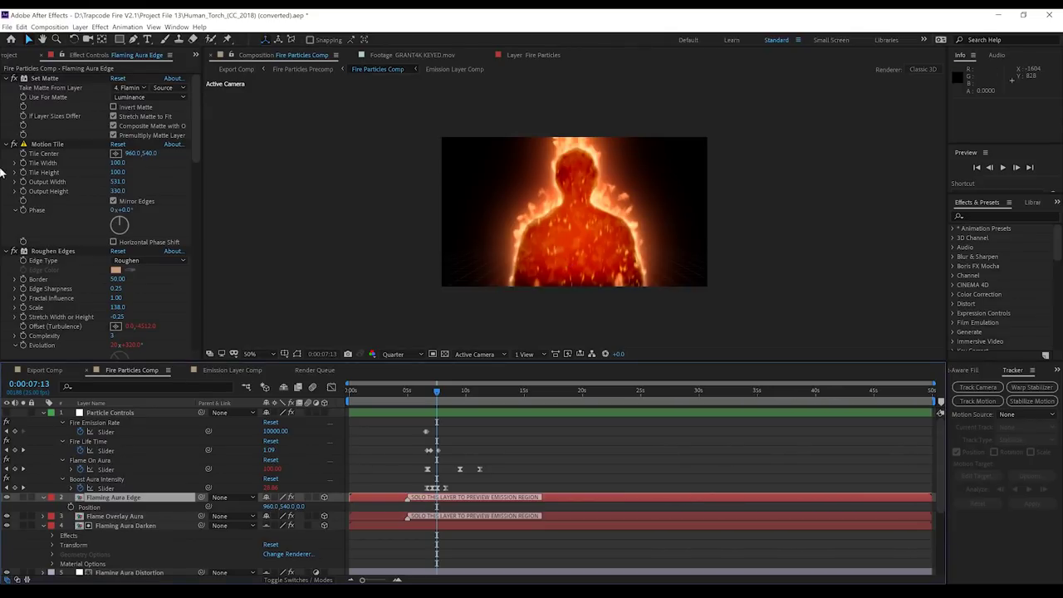
click(103, 411)
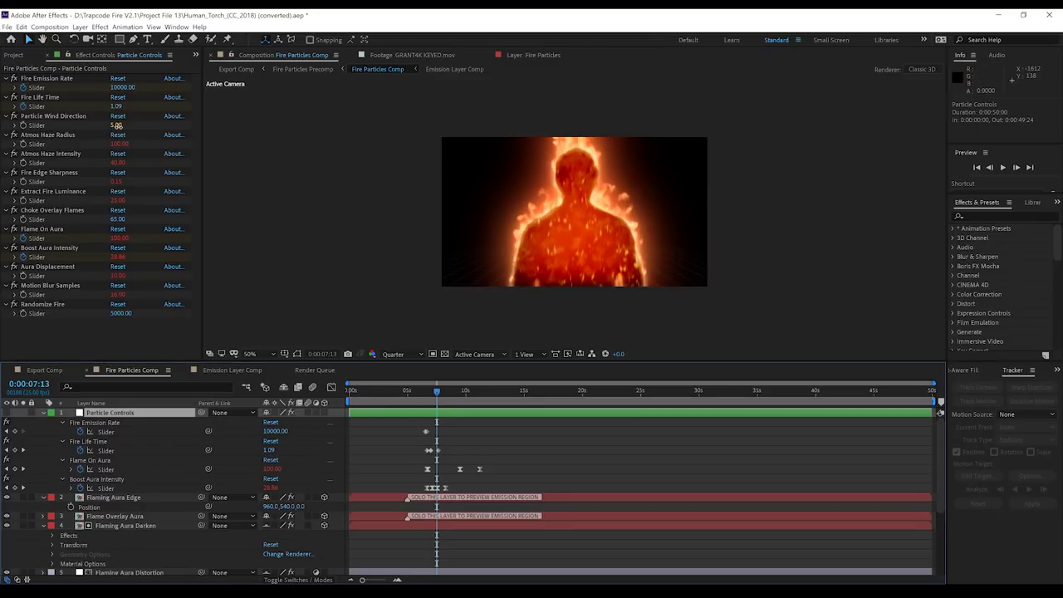
drag(116, 126, 144, 126)
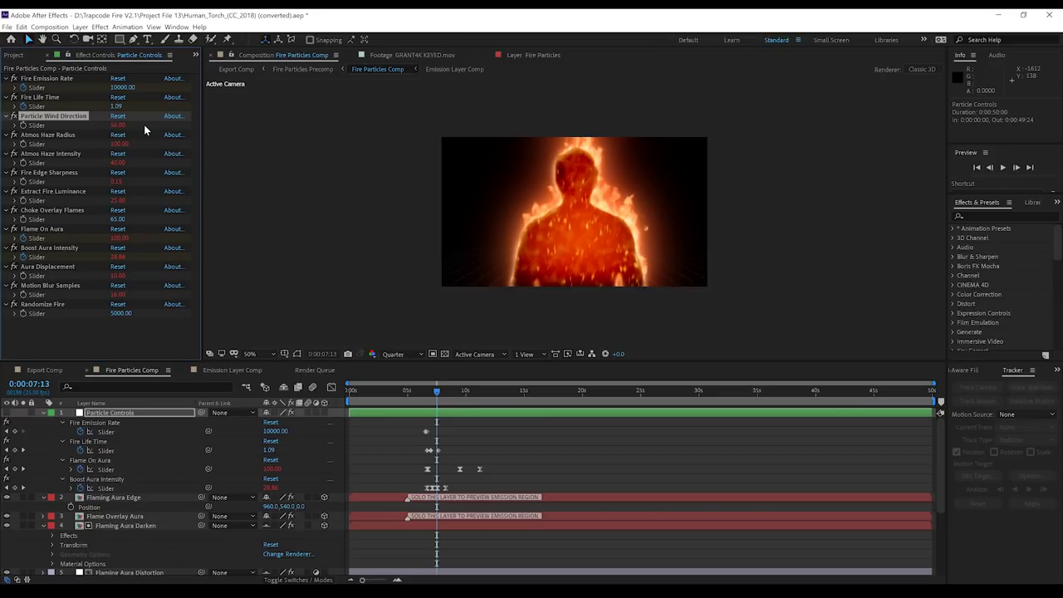
drag(116, 130, 113, 136)
key(ctrl+z)
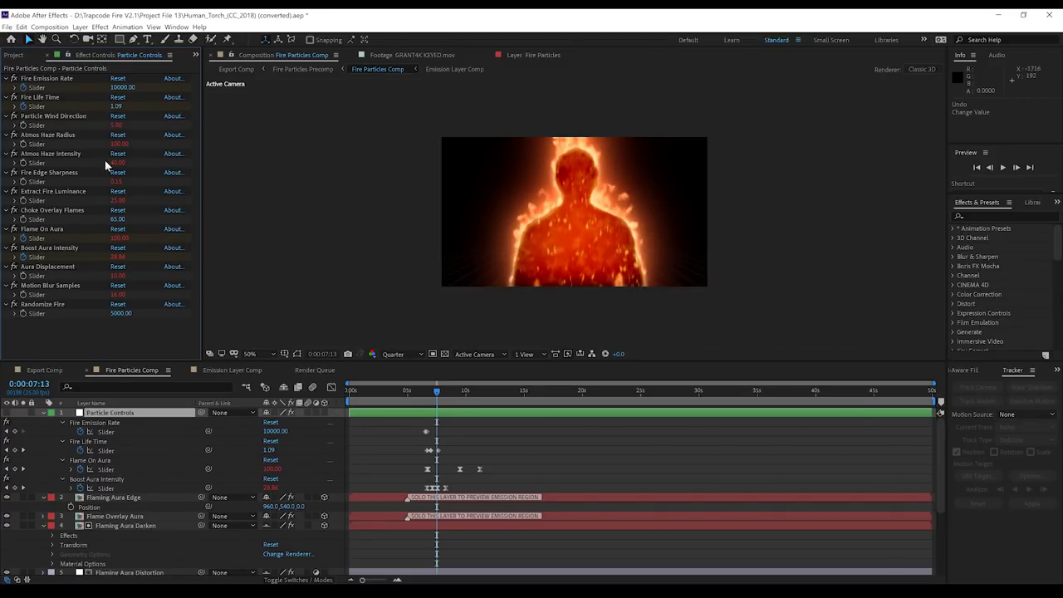
drag(120, 143, 142, 154)
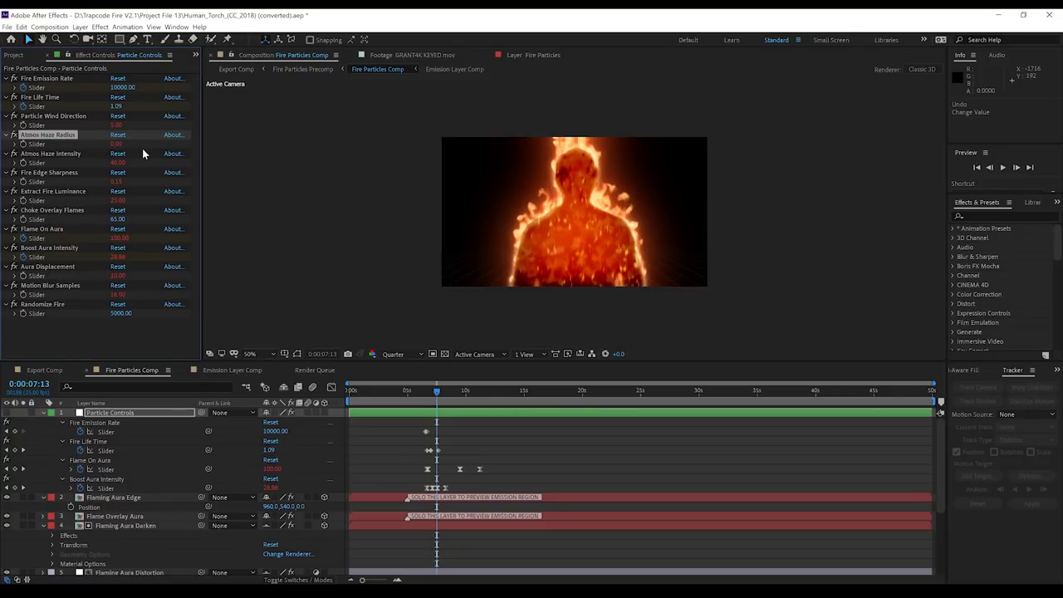
key(ctrl+z)
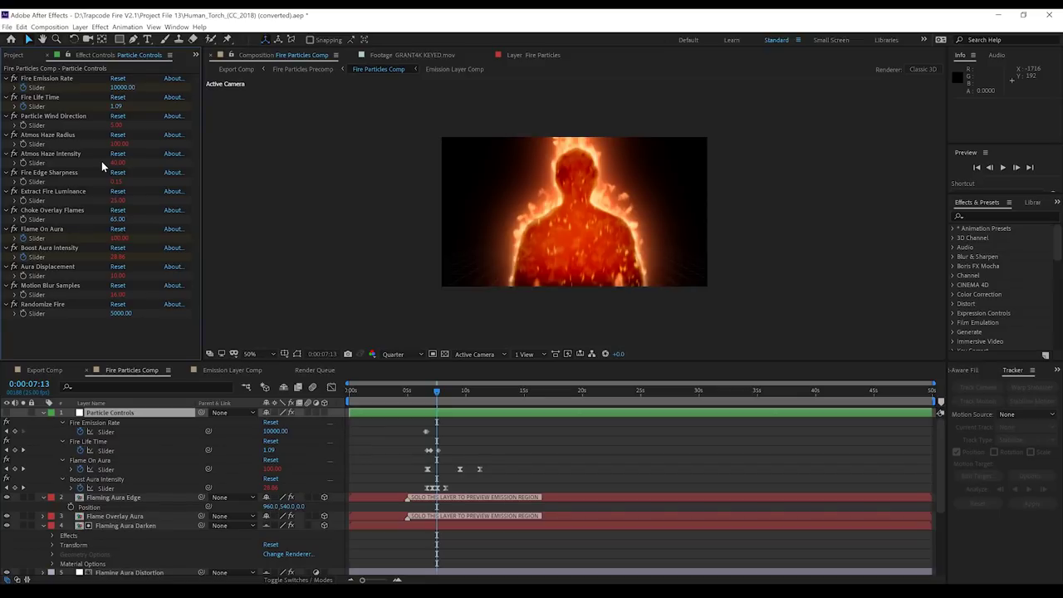
drag(116, 163, 89, 161)
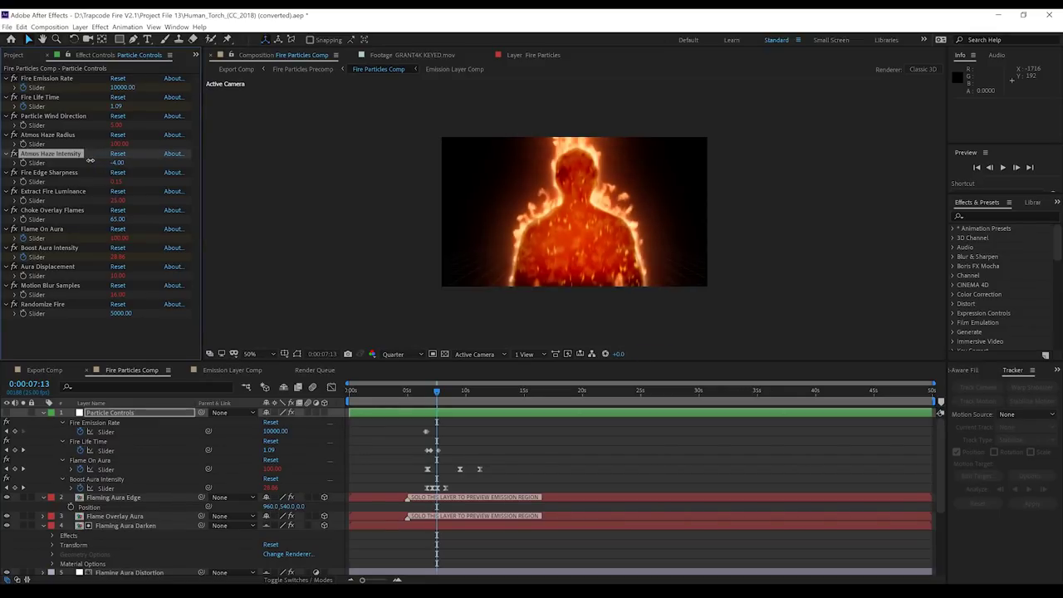
key(ctrl+z)
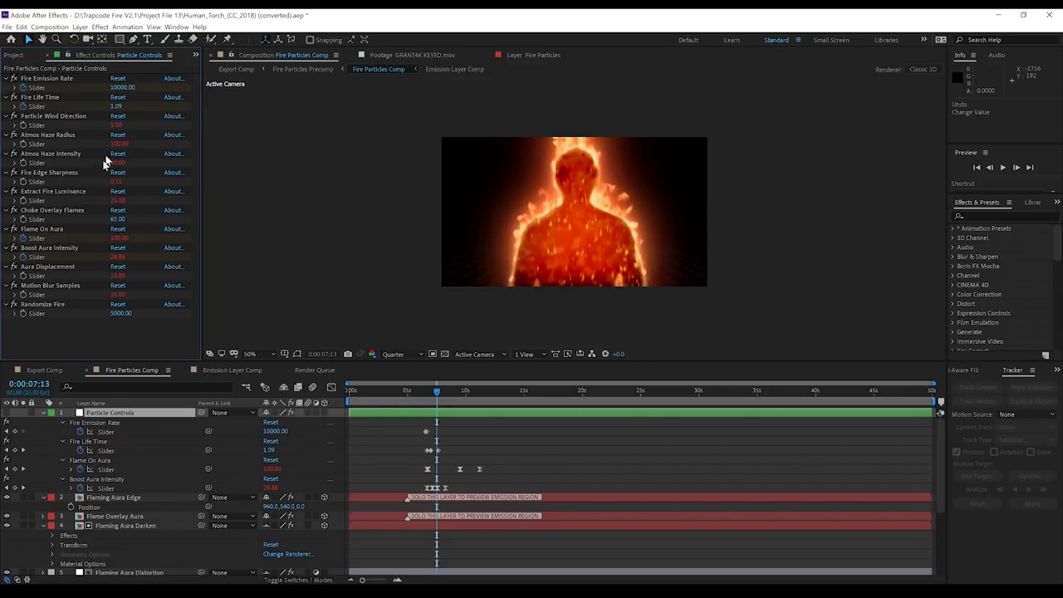
drag(117, 185, 112, 181)
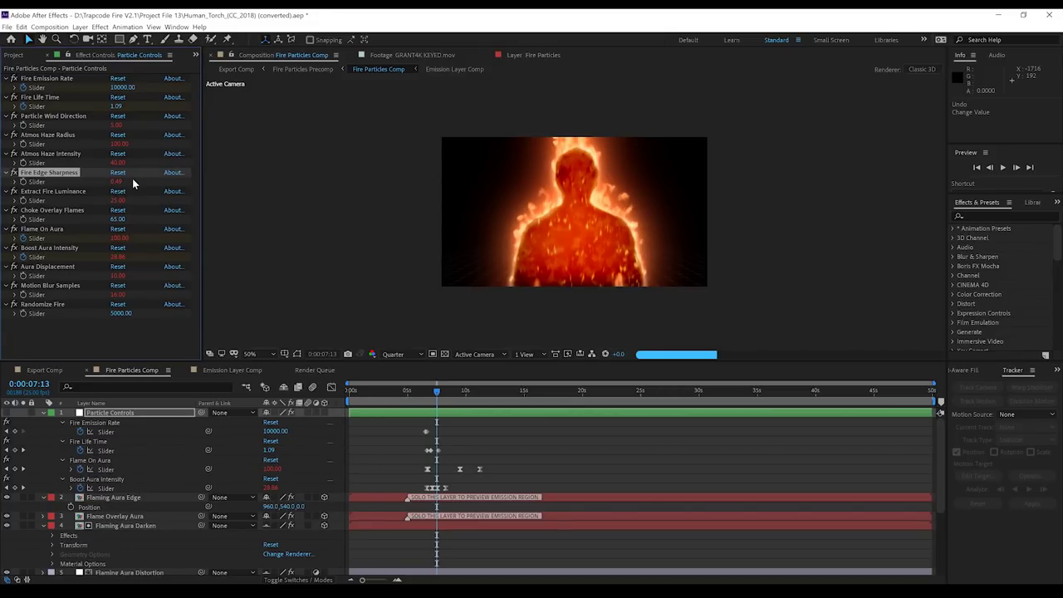
key(ctrl+z)
drag(117, 201, 152, 197)
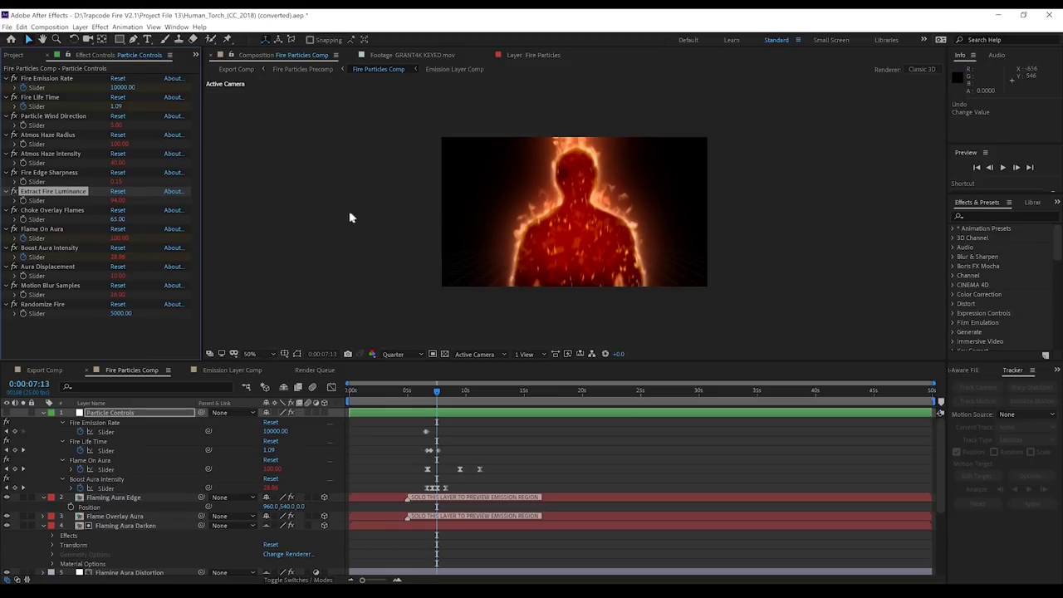
key(ctrl+z)
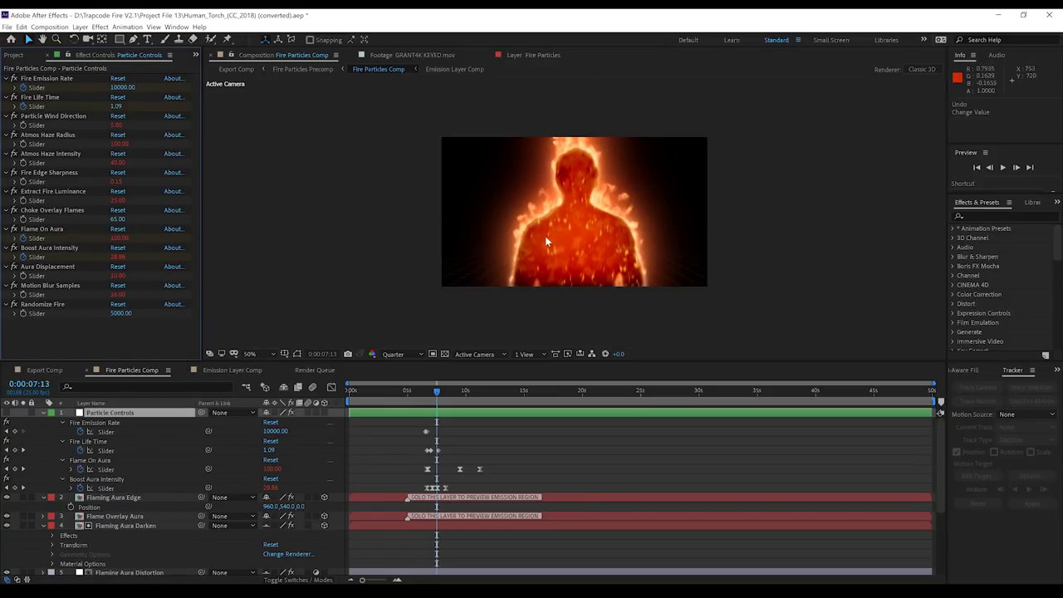
click(110, 219)
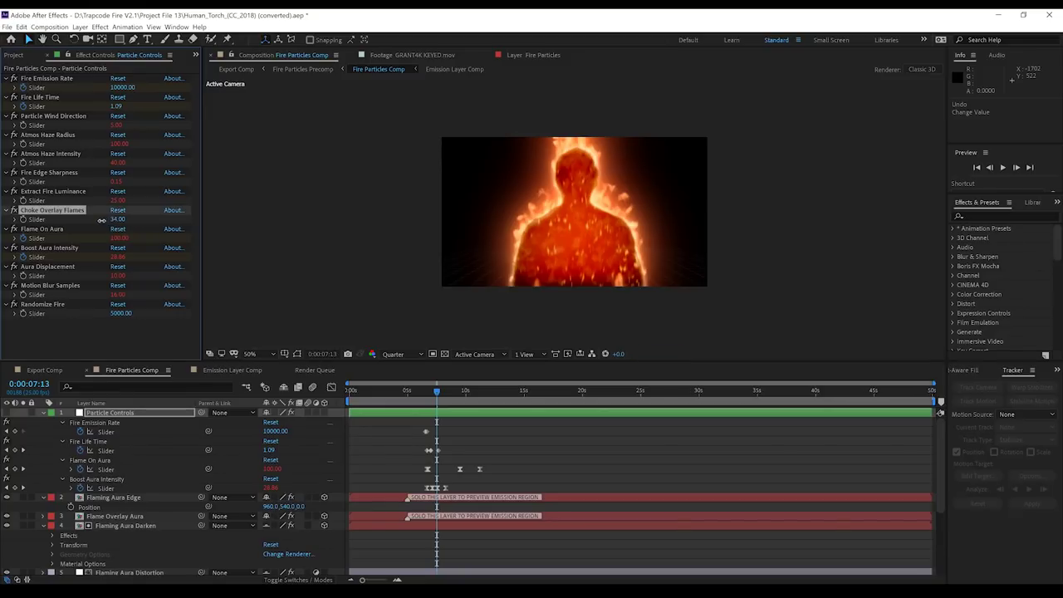
Step: Test and undo changes to Choke Overlay Flames and Boost Aura Intensity, keeping 28.86
drag(101, 220, 119, 219)
key(ctrl+z)
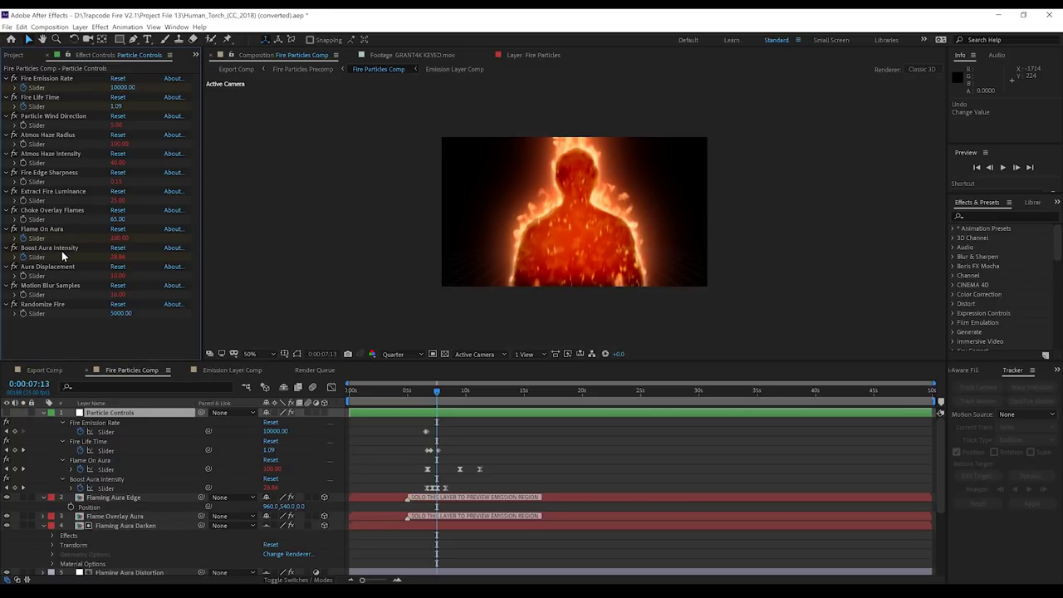
drag(115, 257, 94, 256)
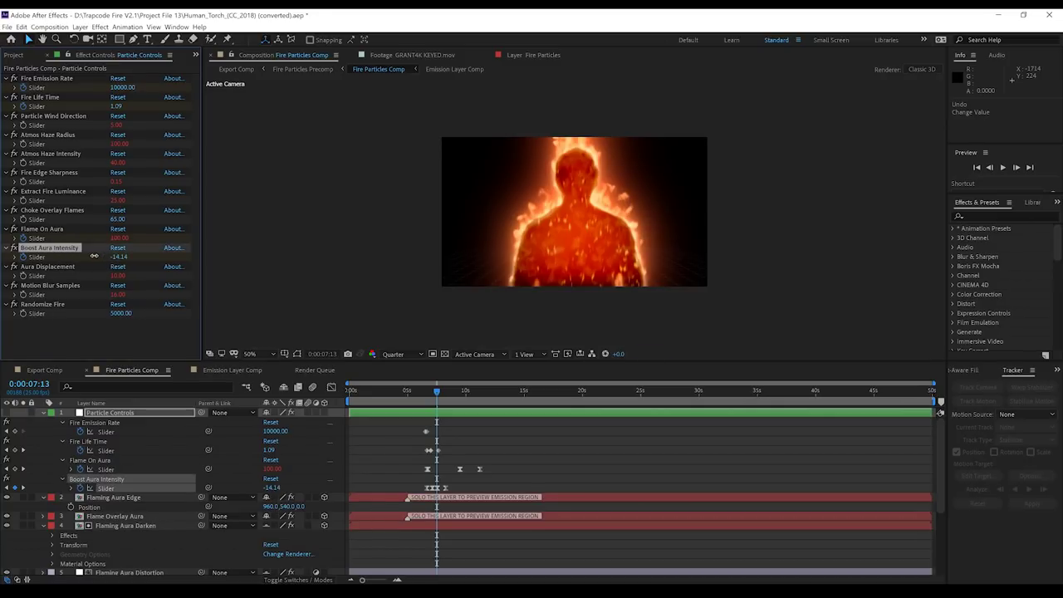
click(118, 248)
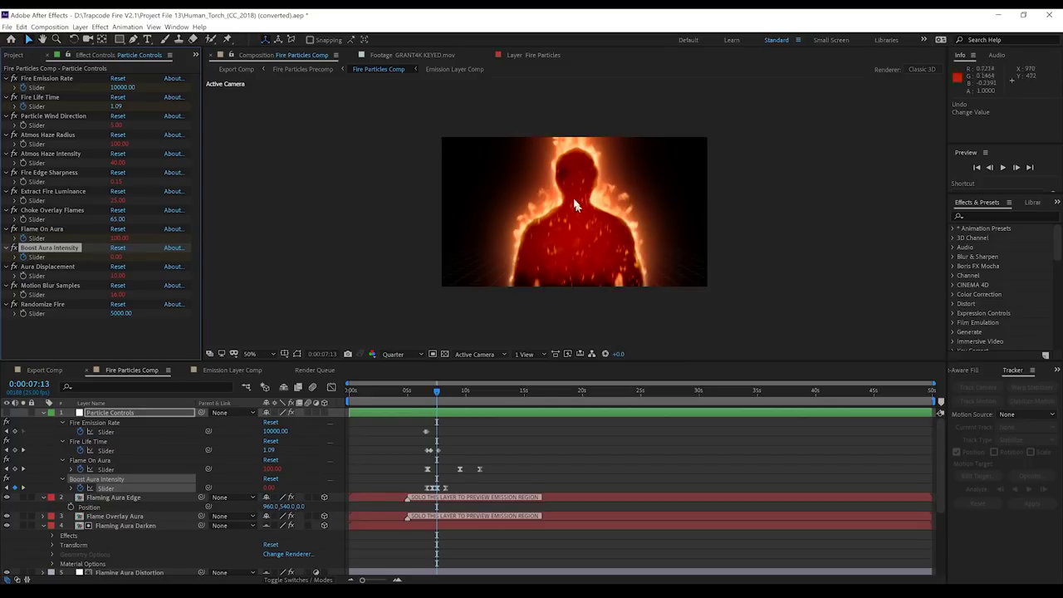
key(ctrl+z)
key(ctrl+z)
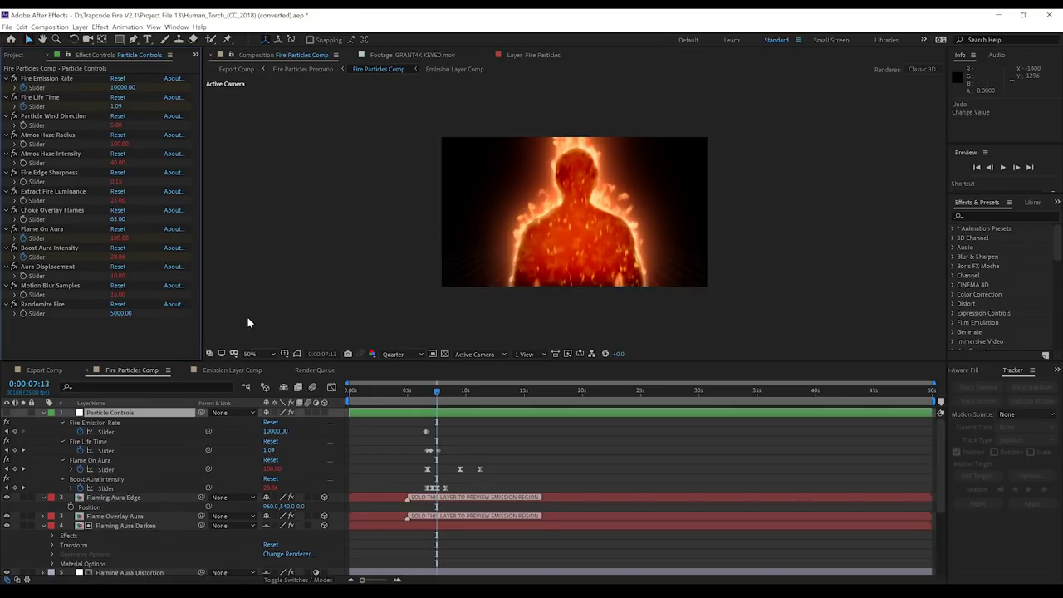
Step: Set viewer magnification to Fit and keep Randomize Fire at 5000
click(262, 352)
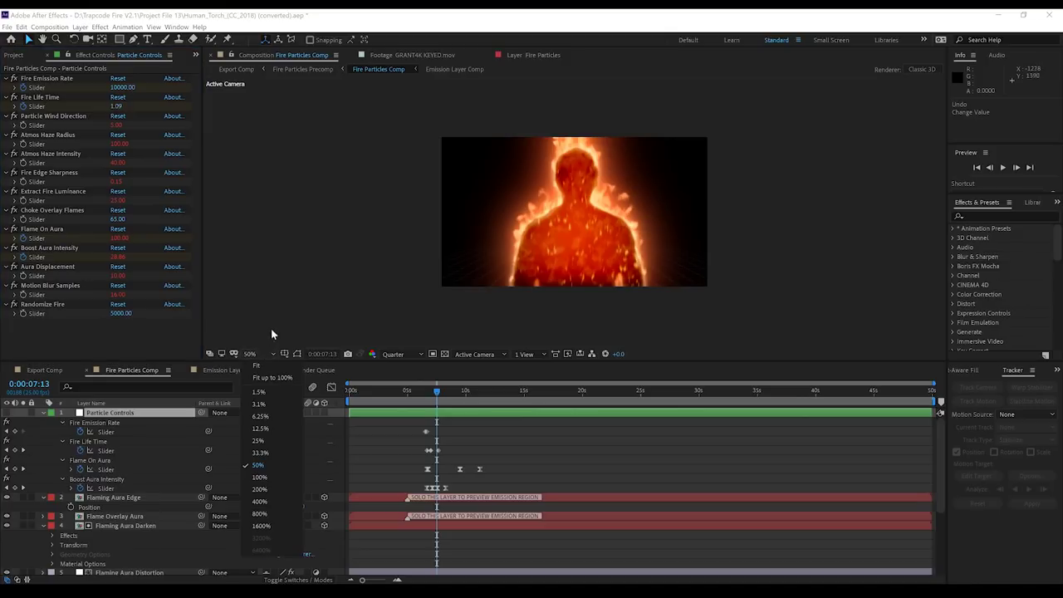
click(272, 373)
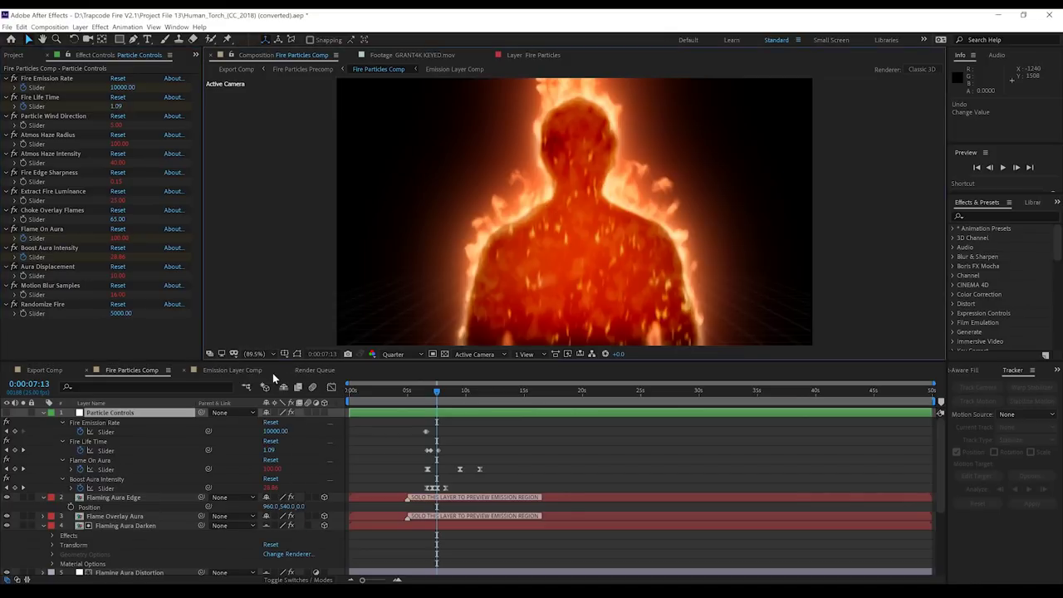
click(121, 313)
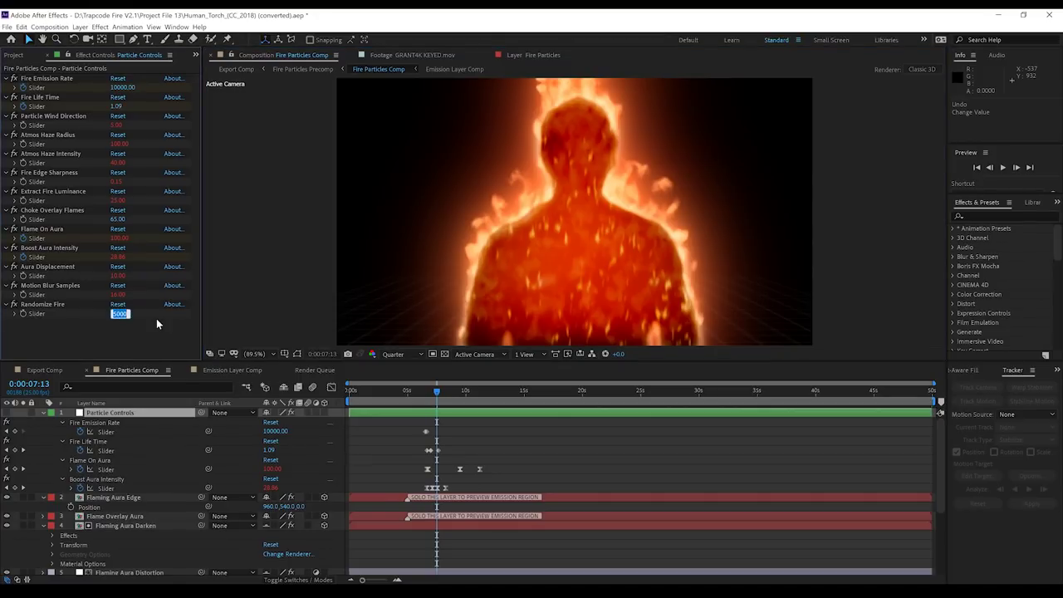
key(Return)
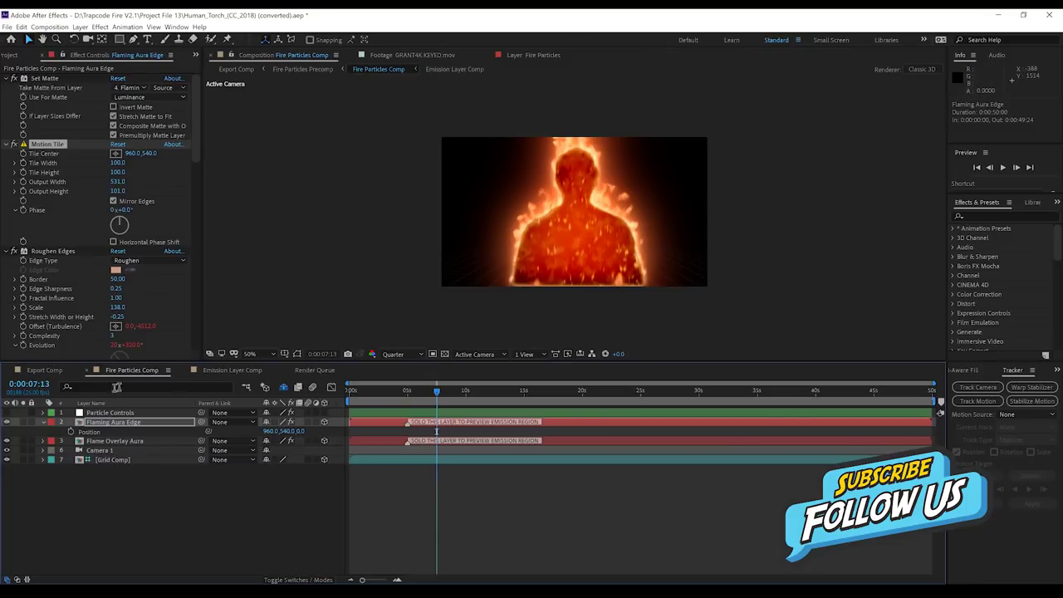
Step: Extend the Flaming Aura Edge Motion Tile output height while soloed, then return to Export Comp
click(23, 422)
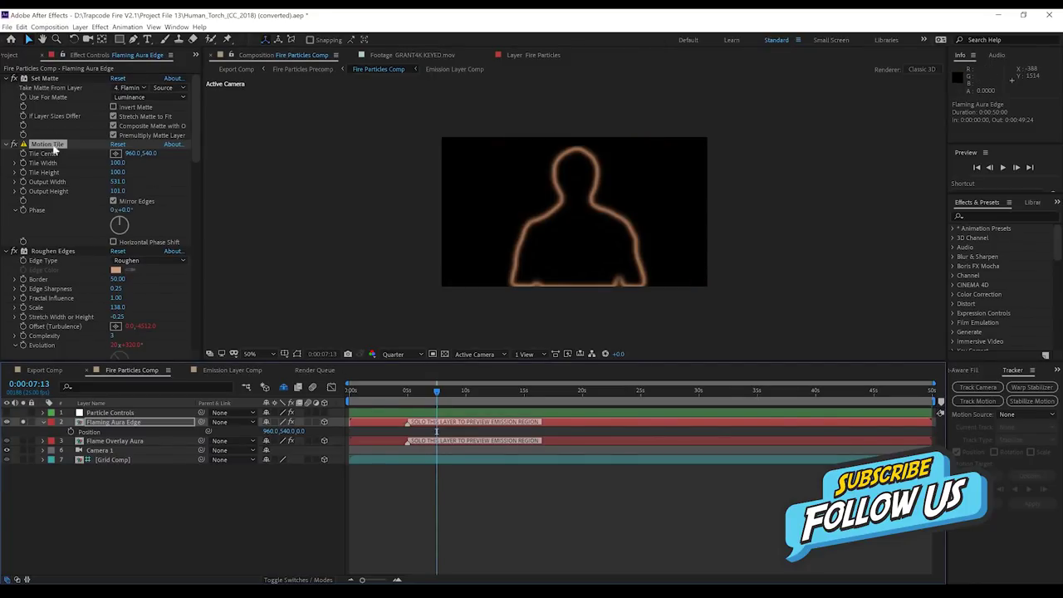
drag(117, 194, 131, 190)
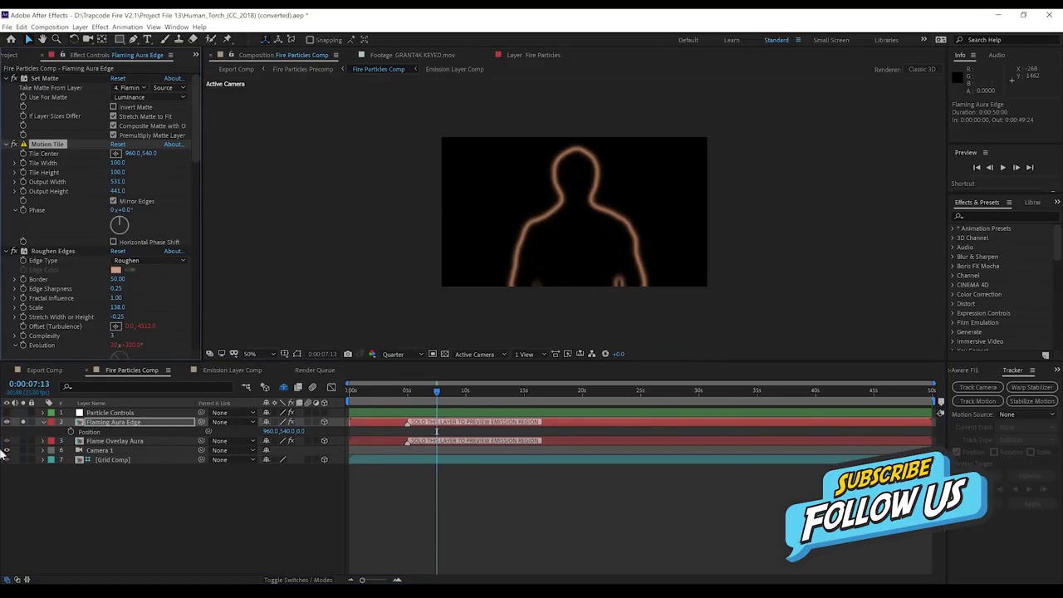
click(24, 423)
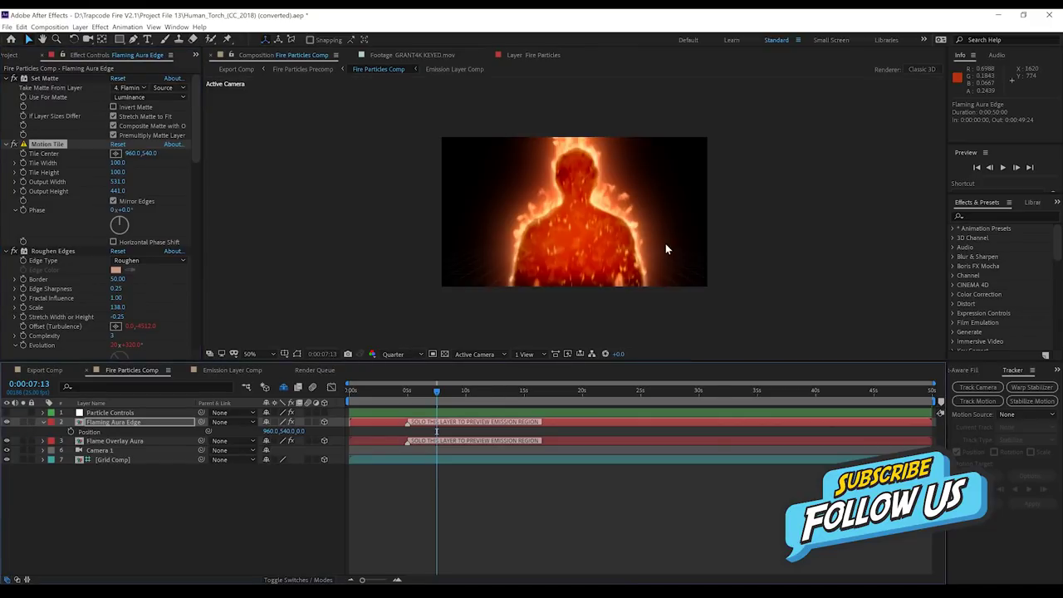
click(43, 370)
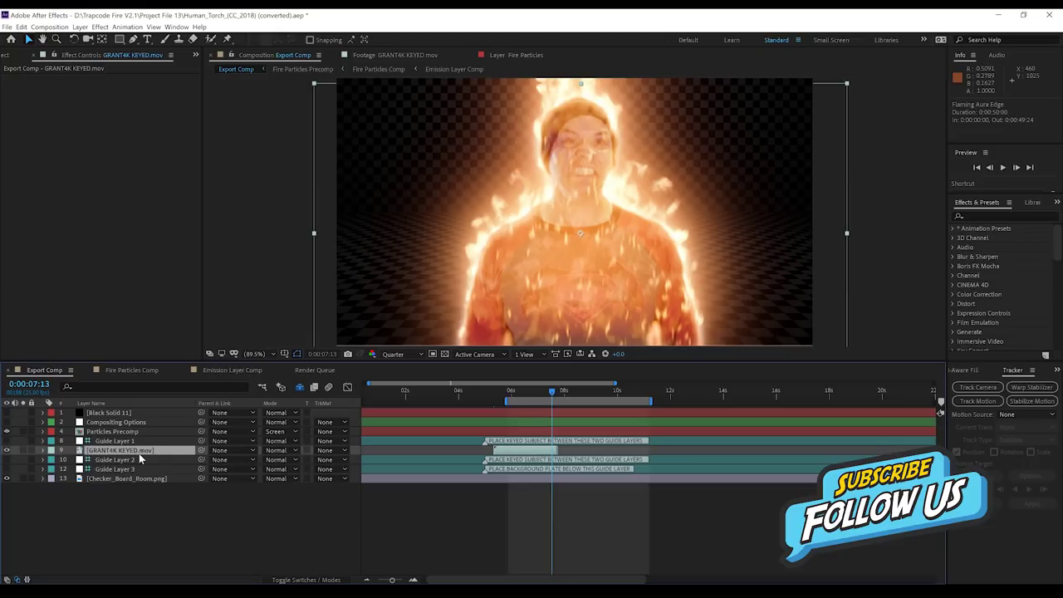
Step: Duplicate the GRANT4K KEYED.mov layer, solo it, and set its blend mode to Add
key(ctrl+d)
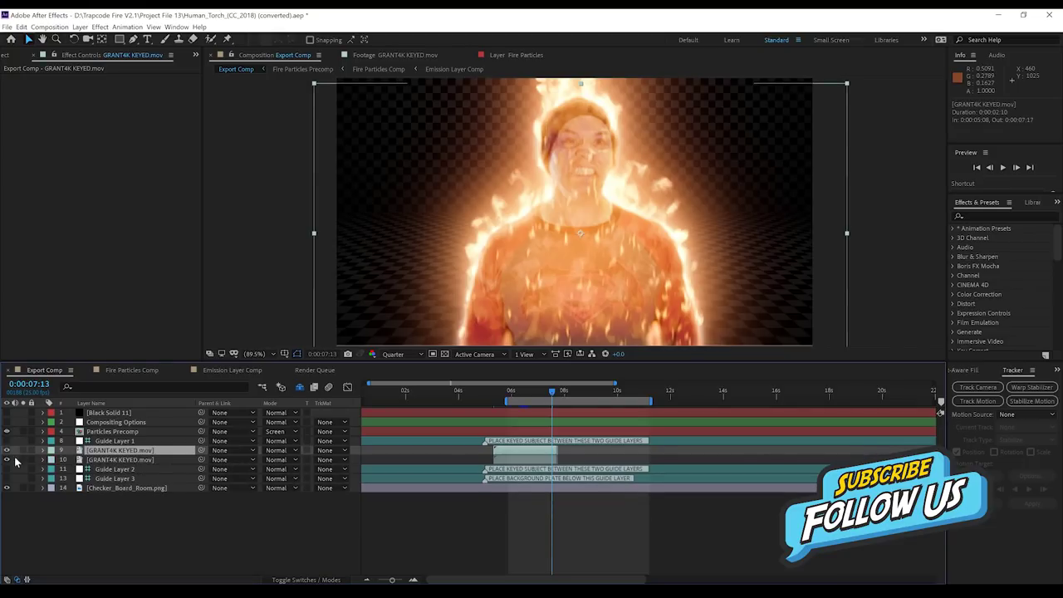
click(23, 451)
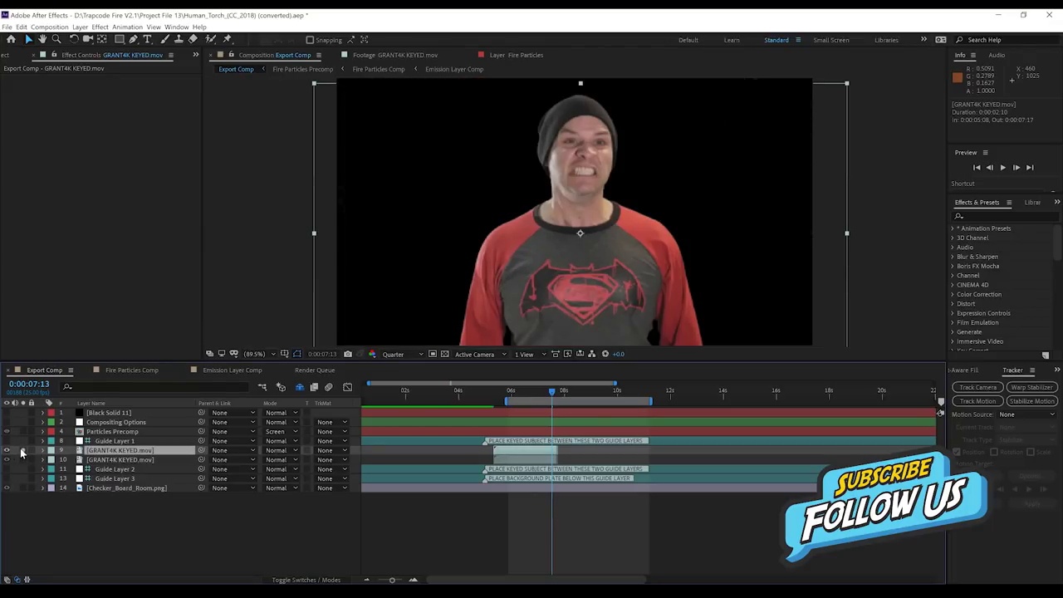
click(276, 450)
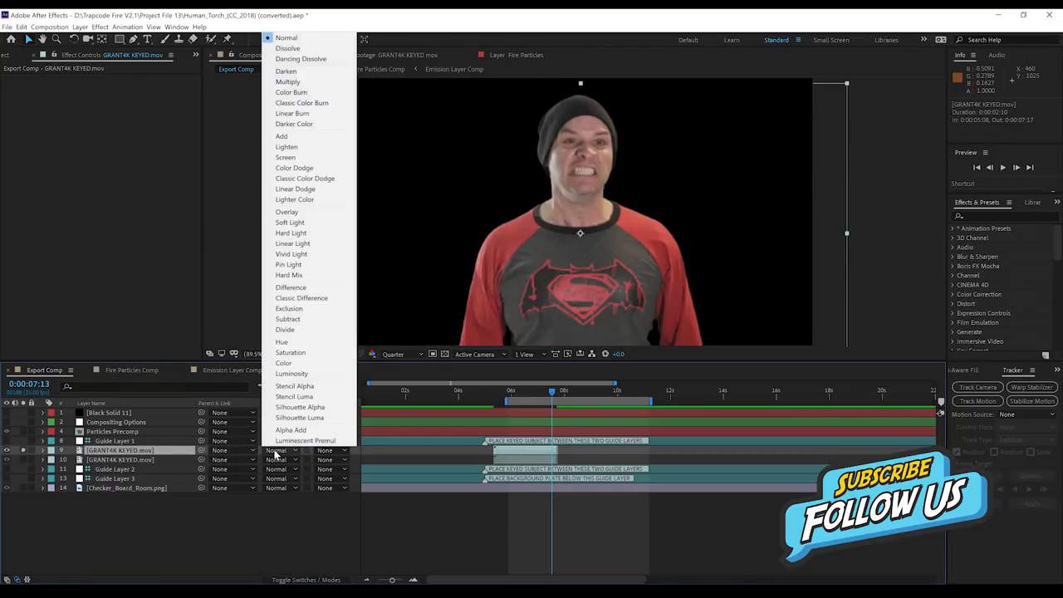
click(287, 137)
Step: Apply Cartoon rendering edges only, with increased detail radius and threshold
click(976, 215)
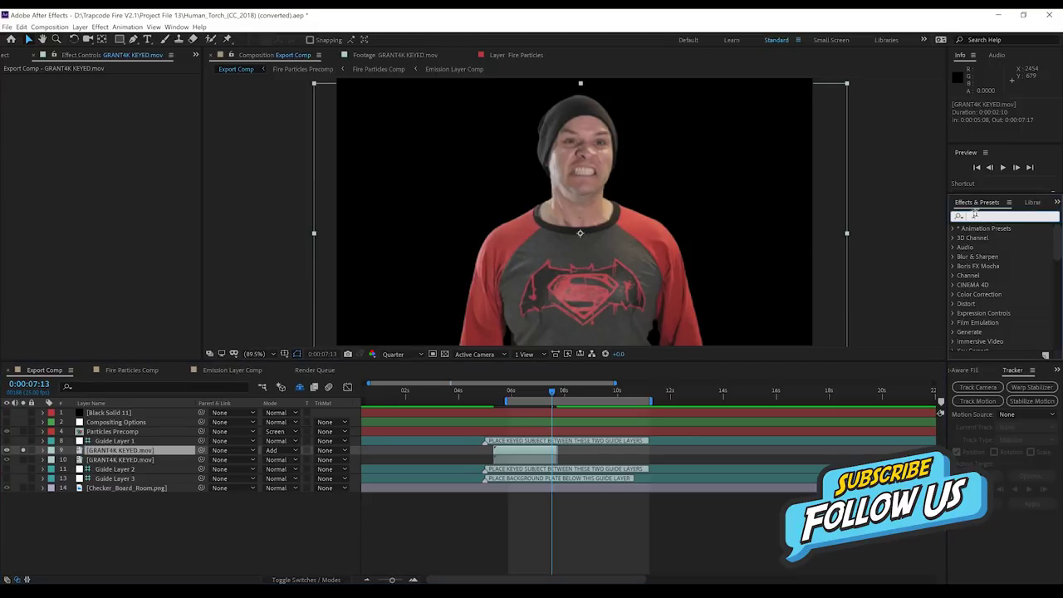
text(toon)
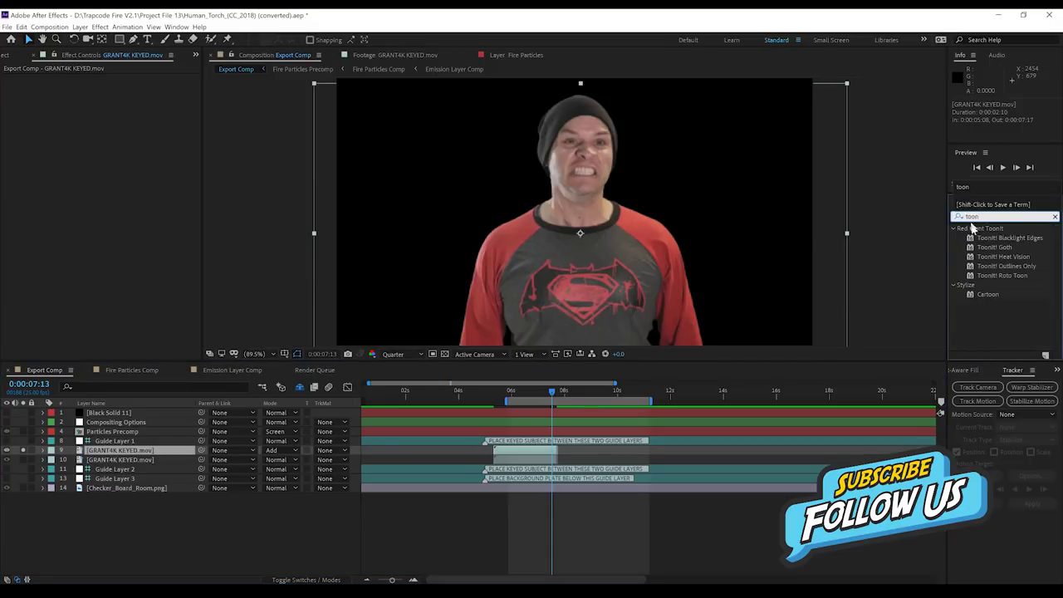
drag(989, 294, 121, 450)
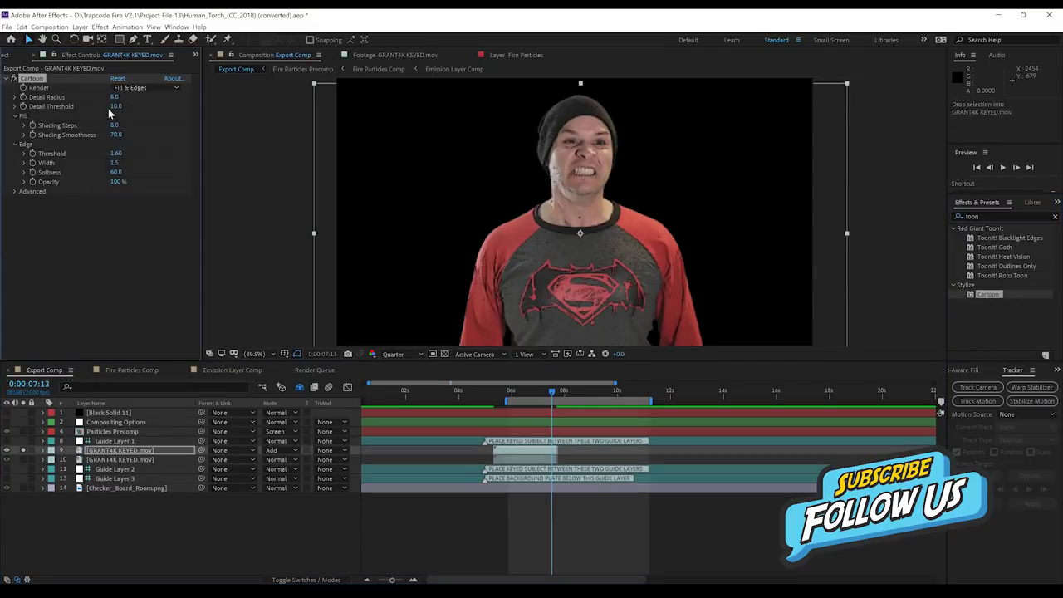
click(145, 88)
click(133, 109)
drag(115, 96, 203, 99)
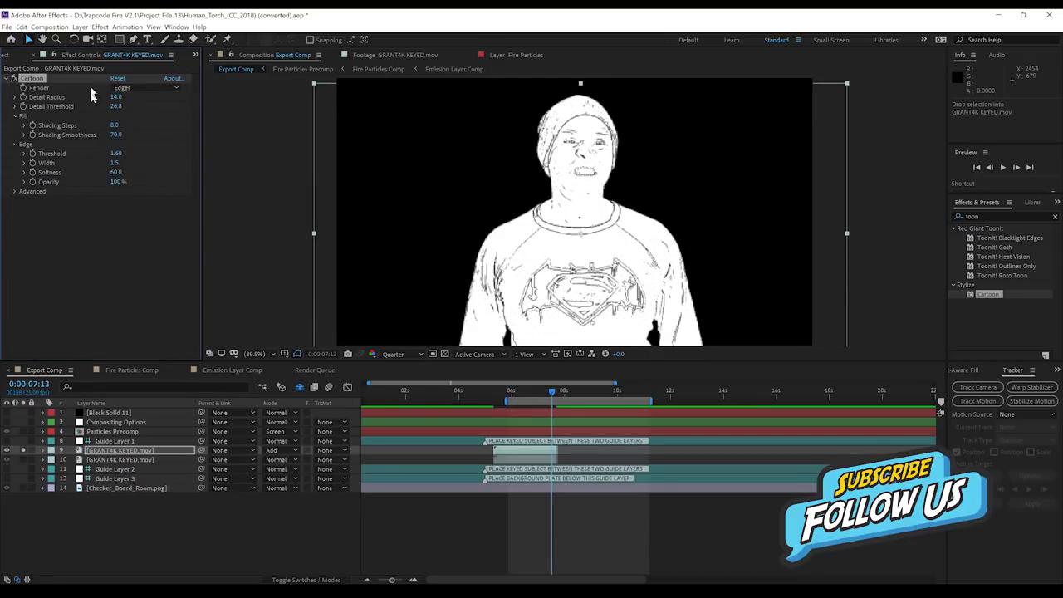
Step: Add Channel > Invert to the cartoon edges and set preview resolution to Full
click(100, 27)
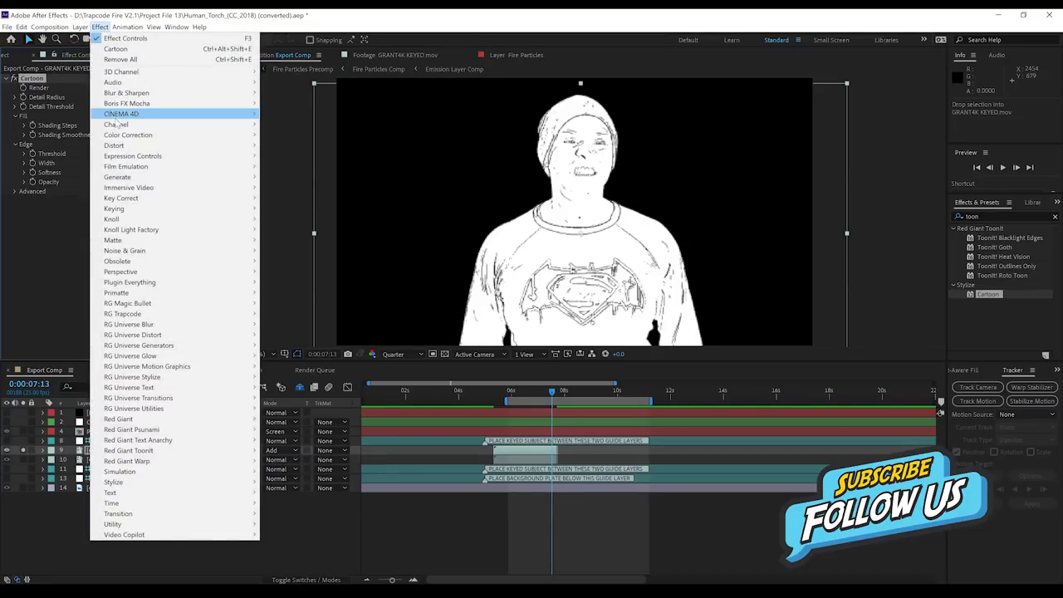
mouse_move(117, 126)
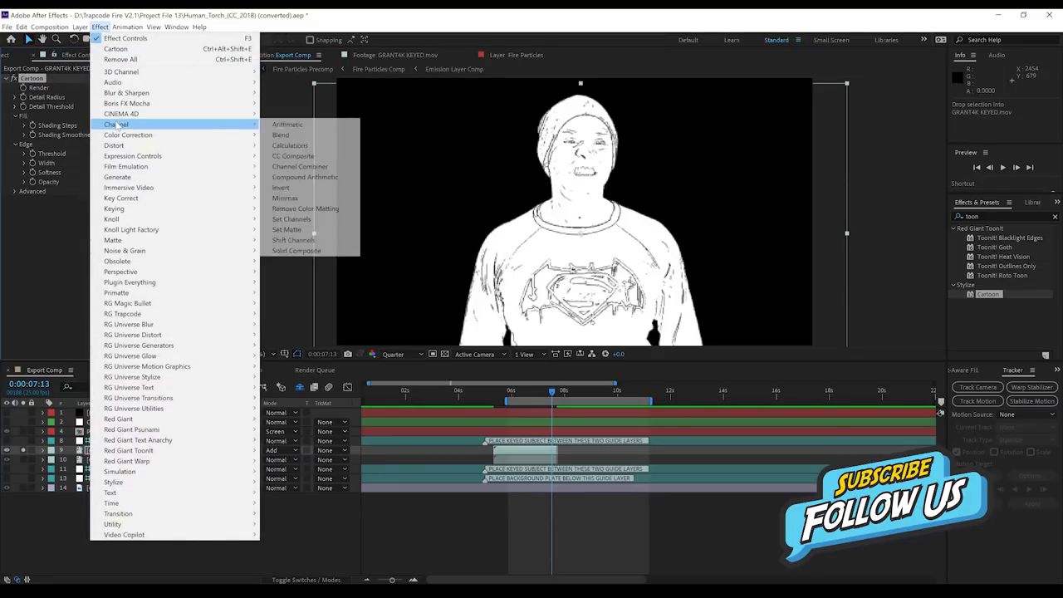
click(279, 187)
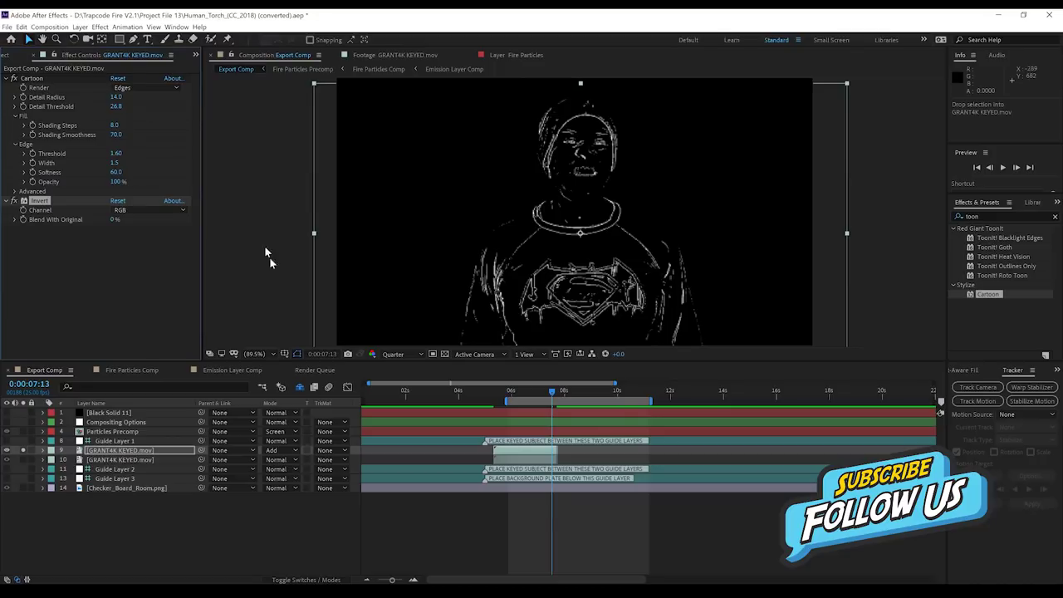
click(399, 355)
click(392, 376)
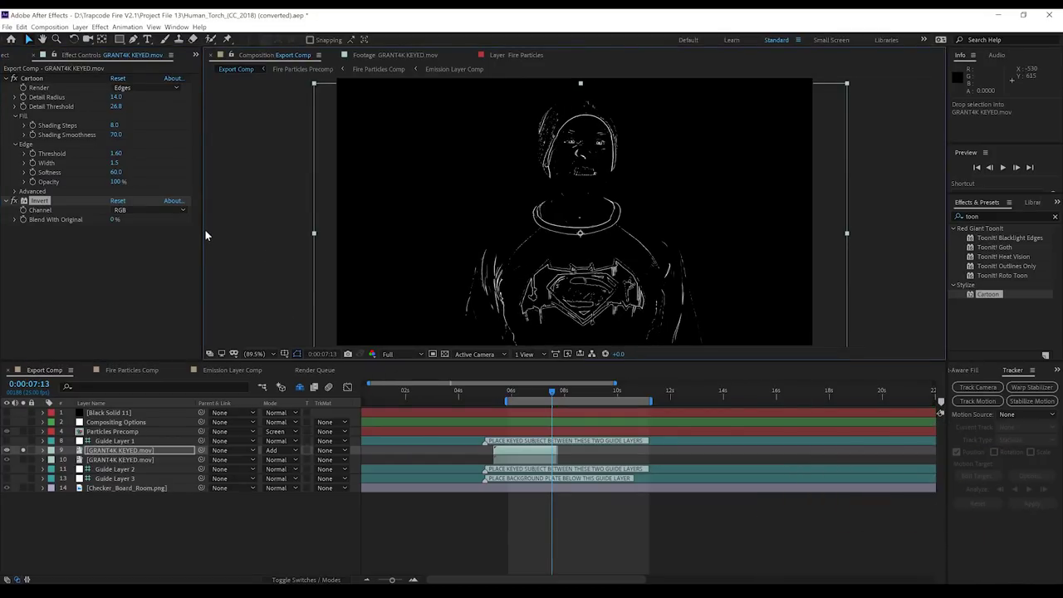
Step: Add a Stylize > Glow effect to the outlines with Radius 82
click(98, 26)
mouse_move(308, 468)
click(392, 396)
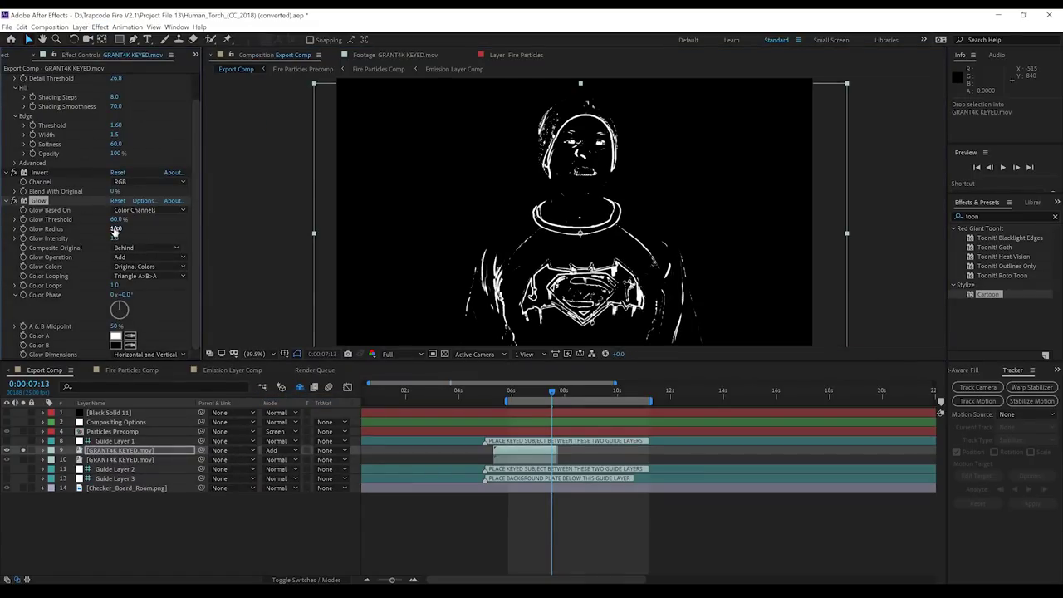
drag(114, 231, 153, 231)
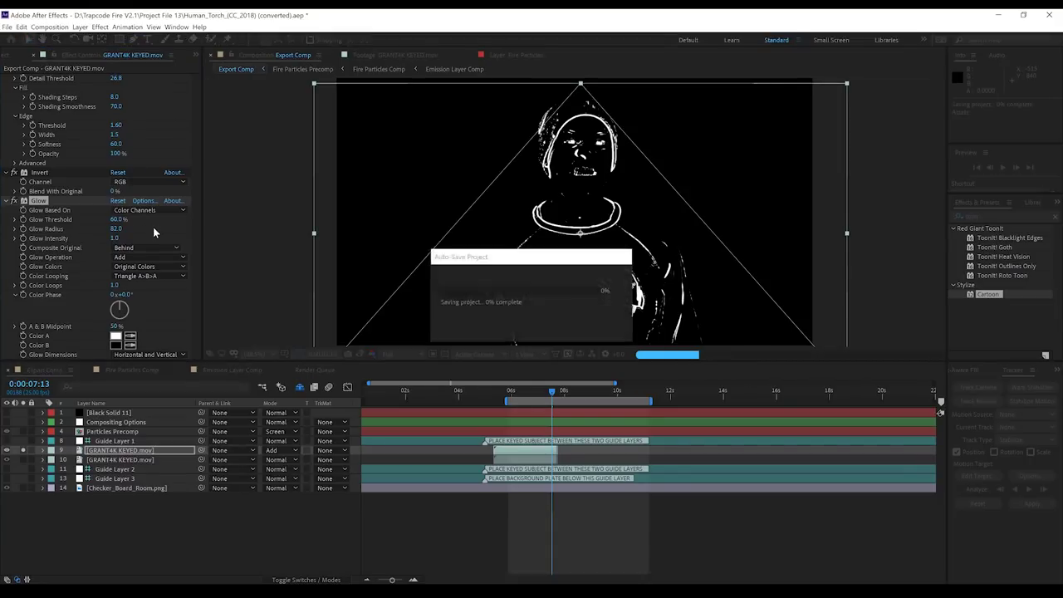
click(117, 229)
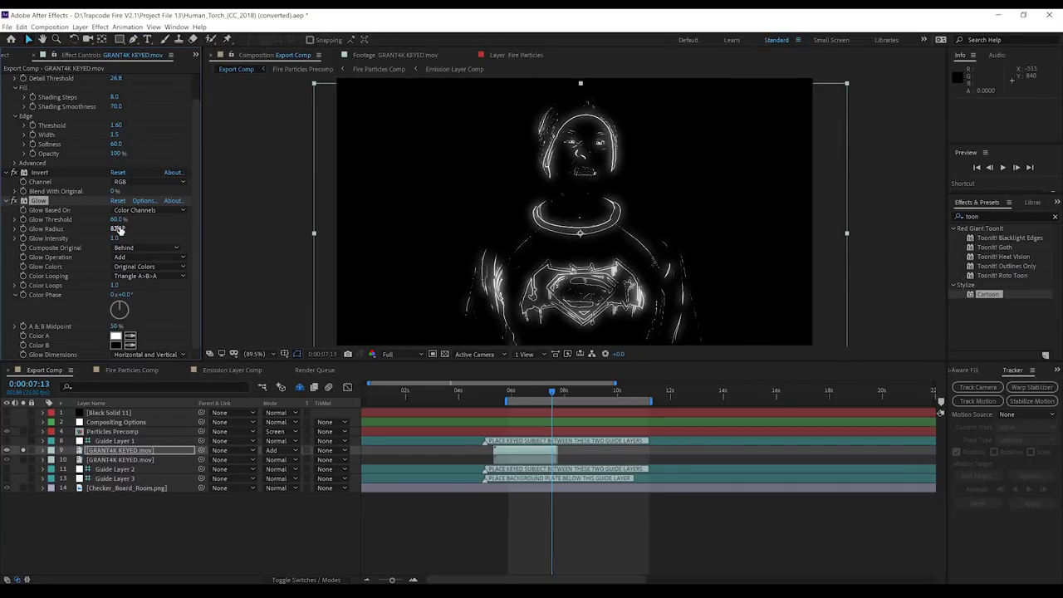
click(12, 201)
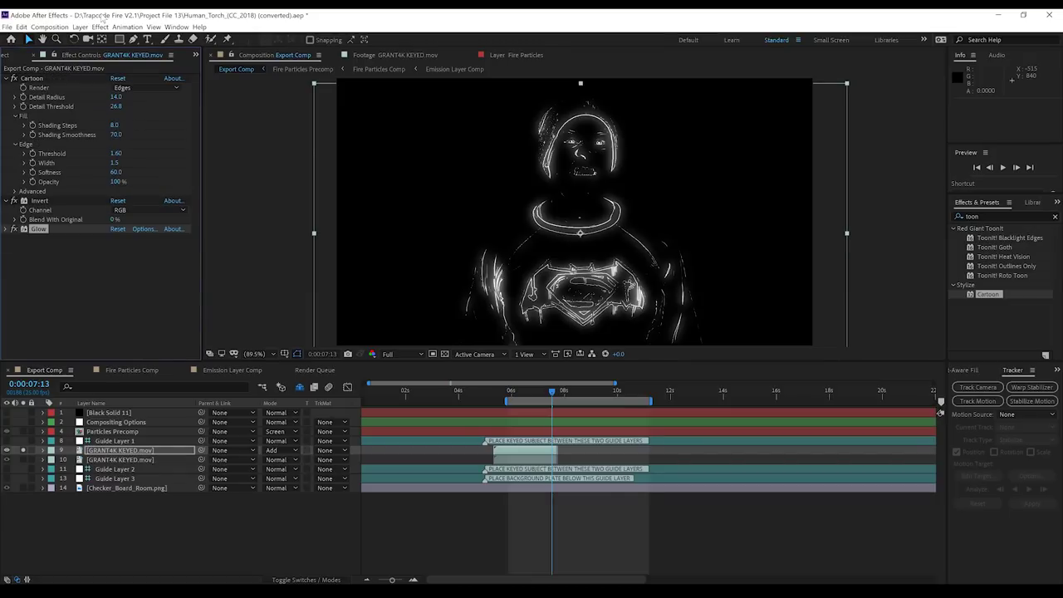
Step: Soften the outlines with a Fast Box Blur effect
click(99, 26)
mouse_move(150, 93)
click(290, 197)
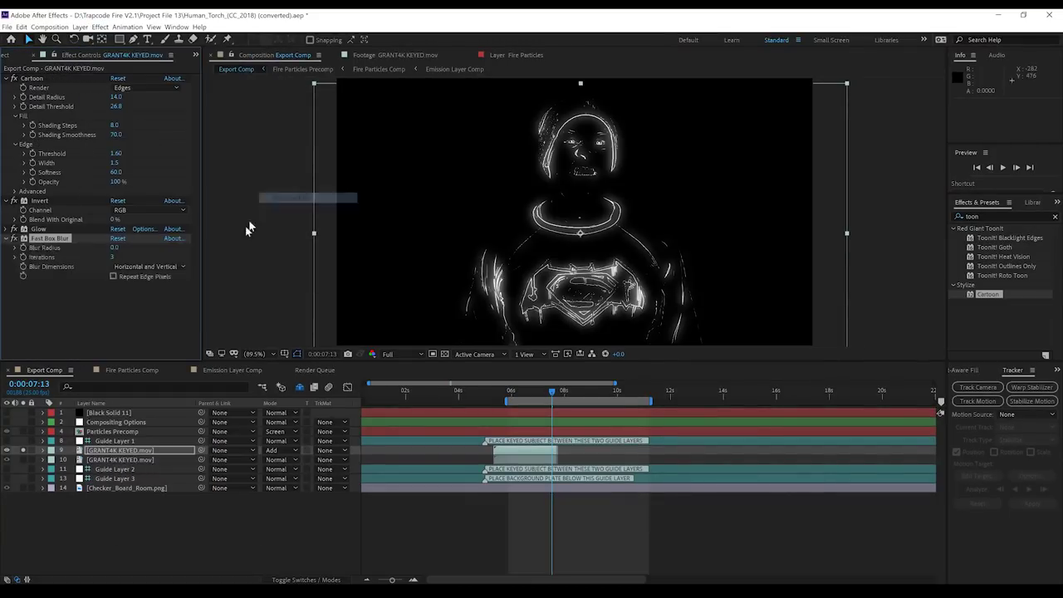
Step: Tint the image with a Yellow Photo Filter at about 62% density
click(100, 26)
mouse_move(136, 137)
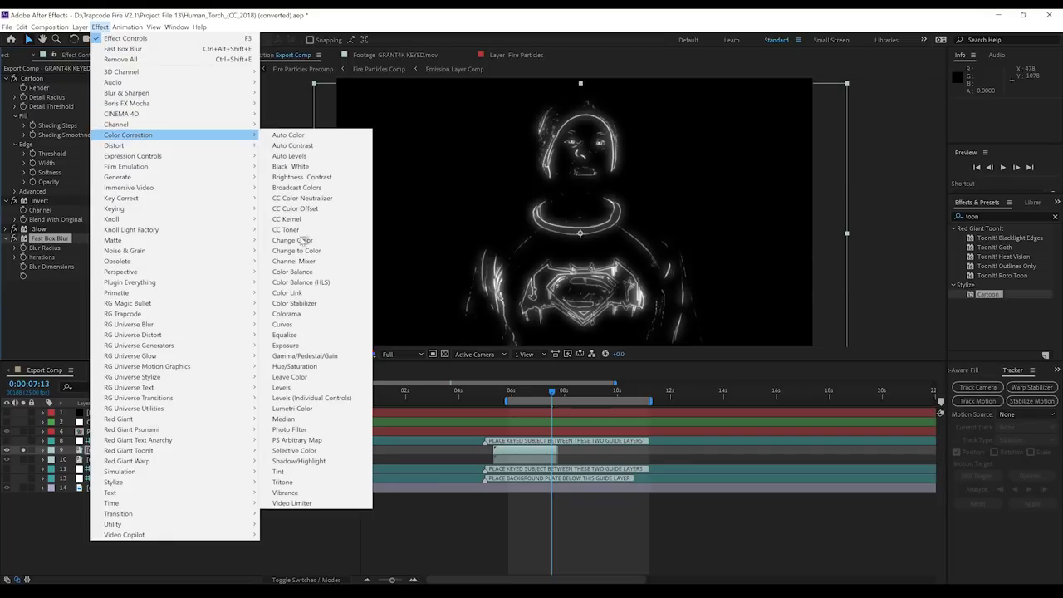
click(289, 429)
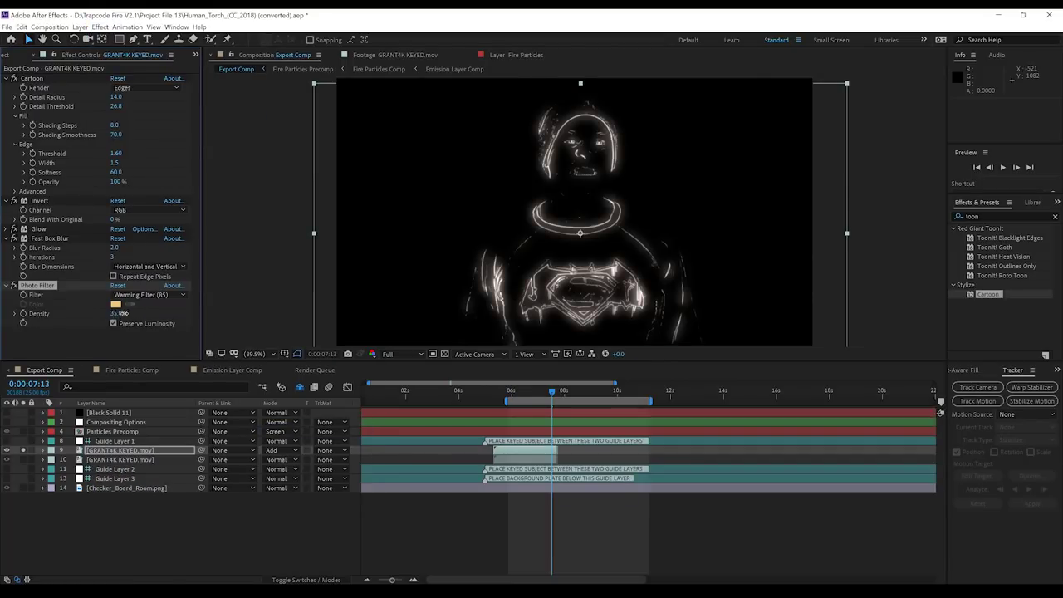
drag(123, 313, 133, 313)
click(143, 295)
click(135, 389)
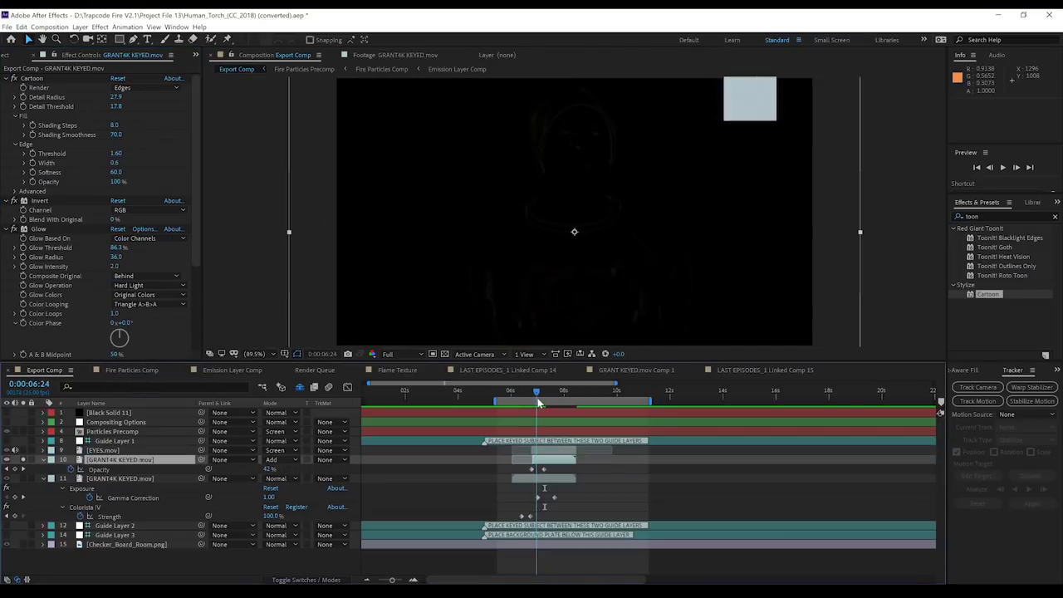
drag(537, 398, 543, 398)
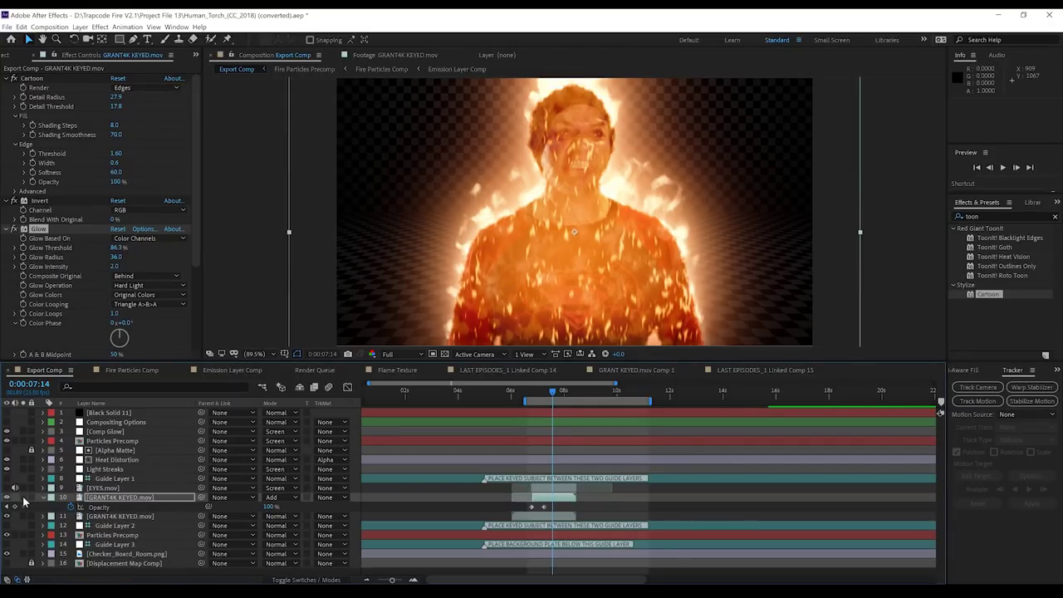
Step: Reveal layer 11's Exposure Gamma Correction 0.56 and Colorista IV 100% strength keyframes
click(23, 497)
click(24, 499)
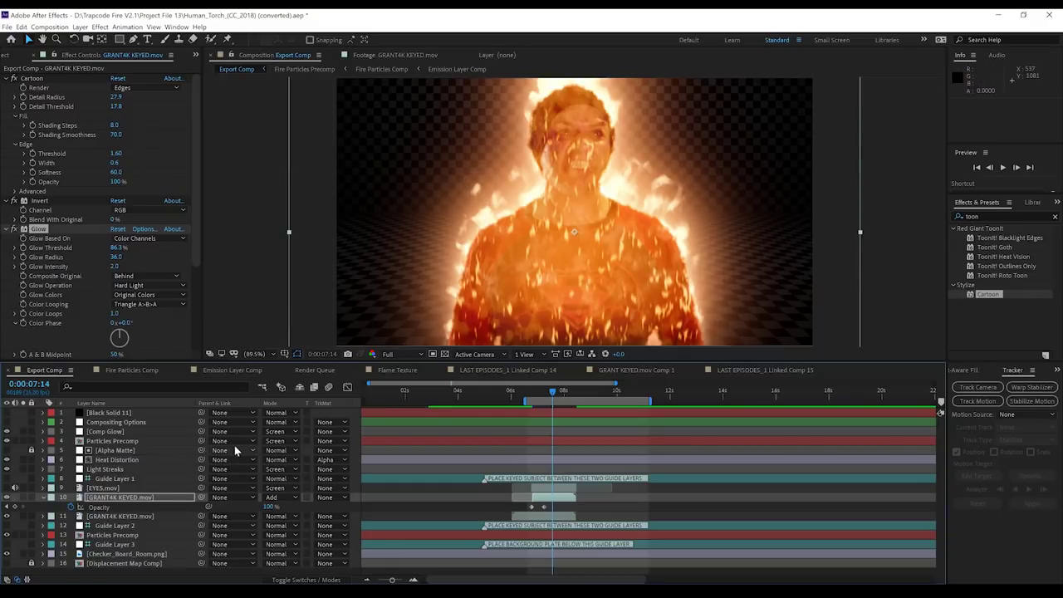
click(134, 517)
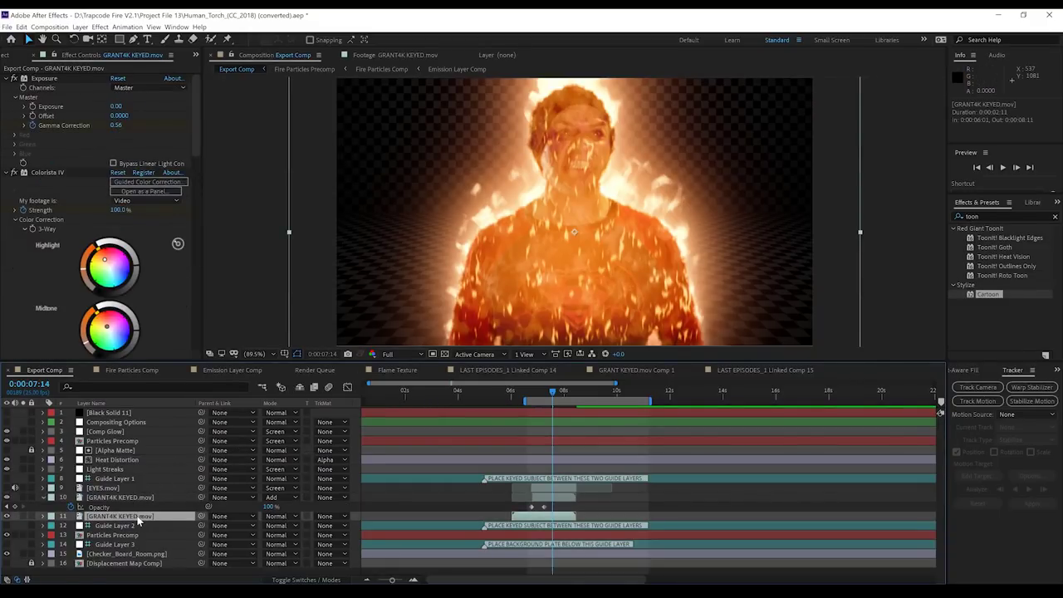
key(u)
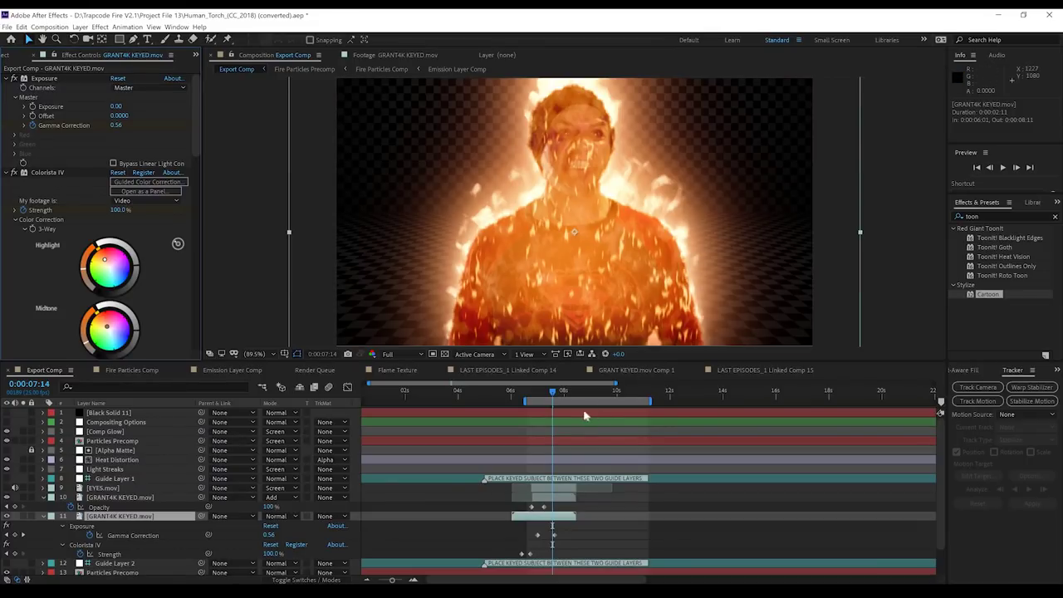
Step: Play back the flame-on transition twice, stopping at 0:00:06:01 and then 0:00:08:00
key(space)
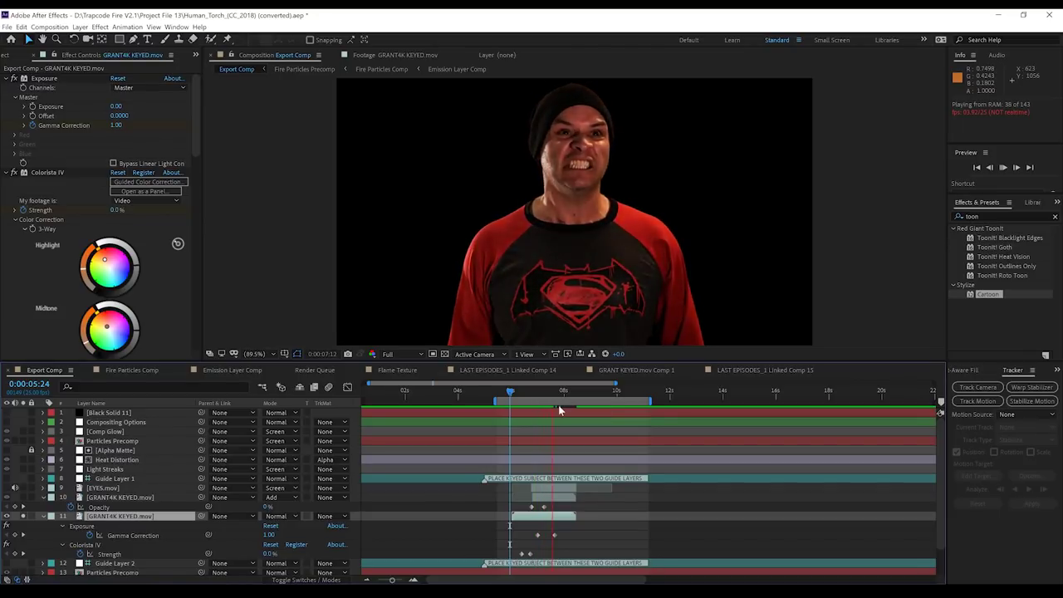
click(513, 391)
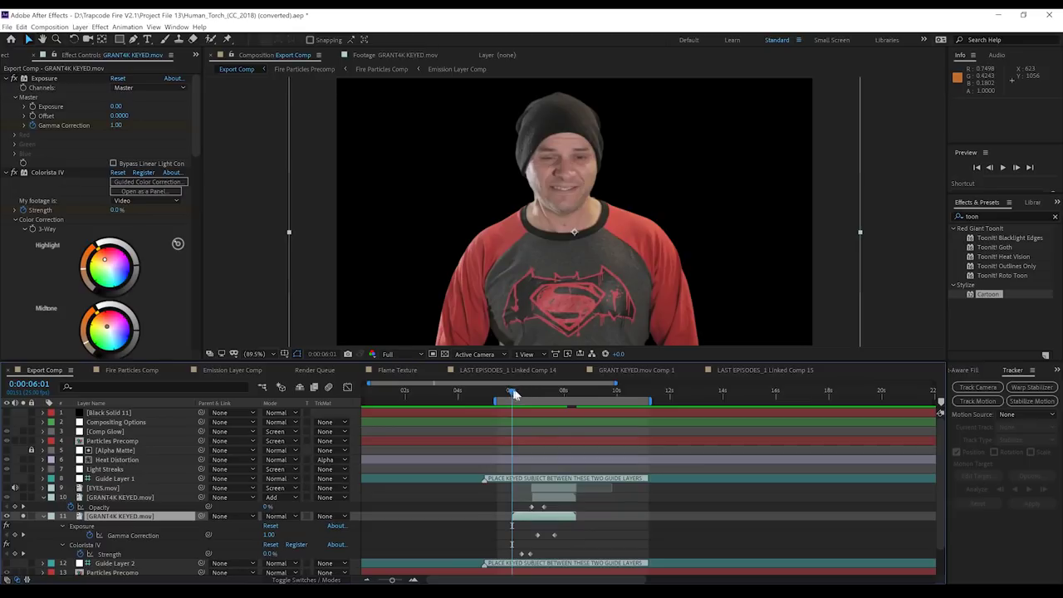
key(space)
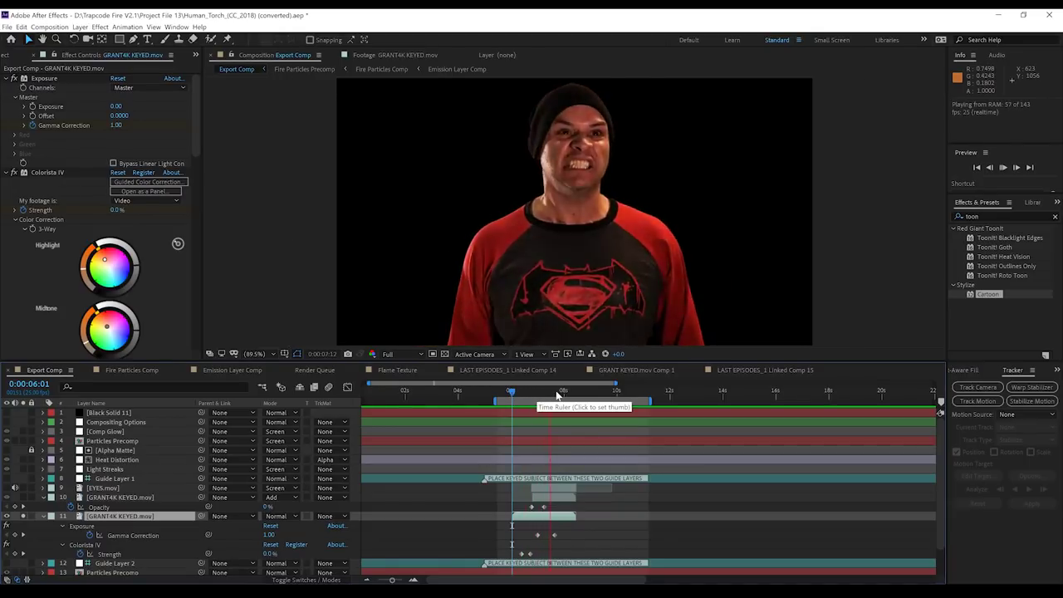
click(558, 396)
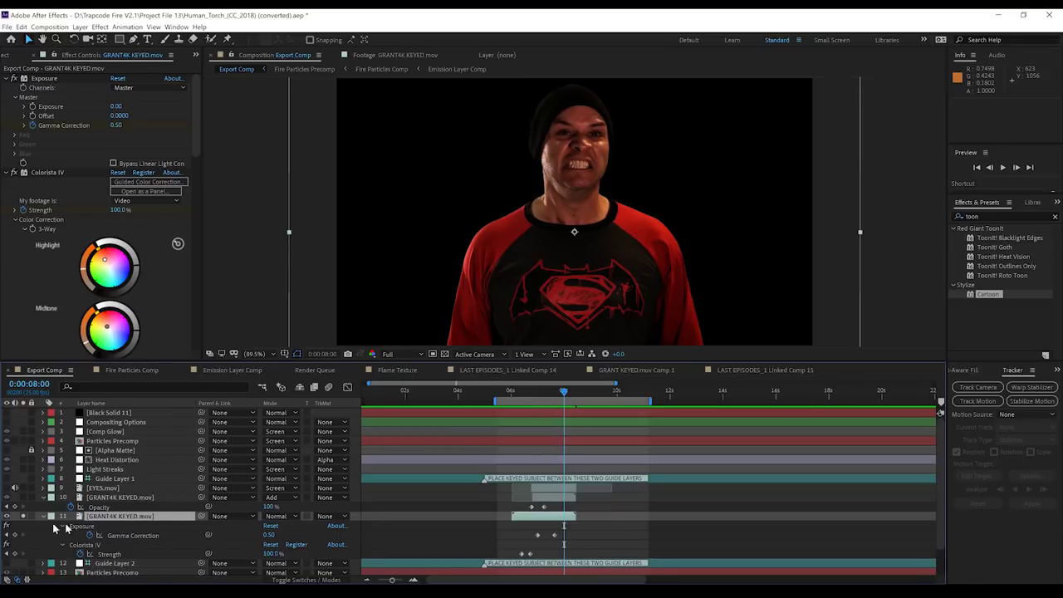
Step: Inspect the EYES.mov layer solo between 0:00:06:05 and 0:00:08:01, then hide the shy layers
click(25, 517)
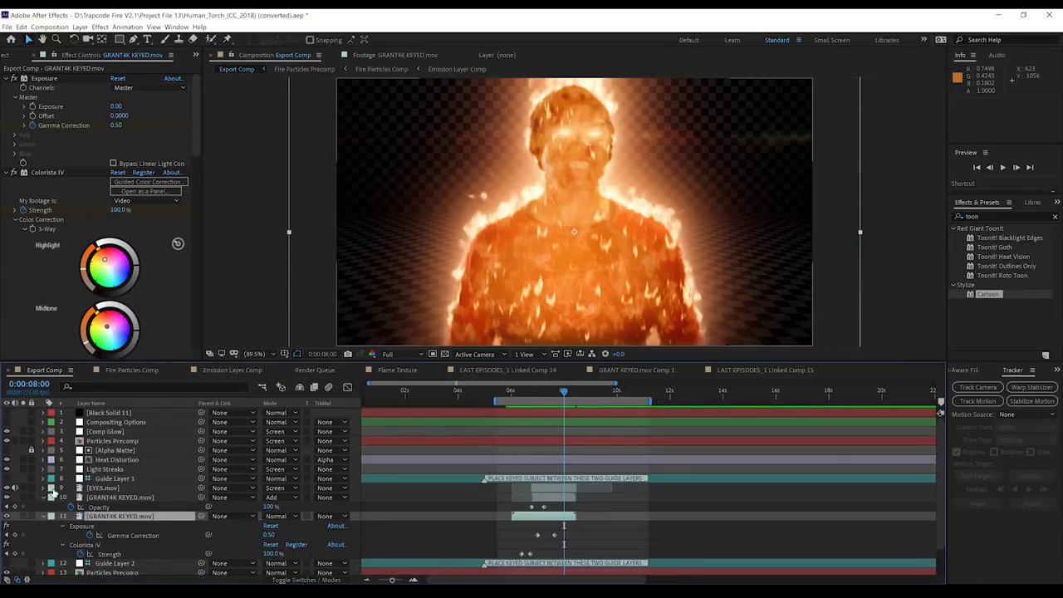
click(25, 488)
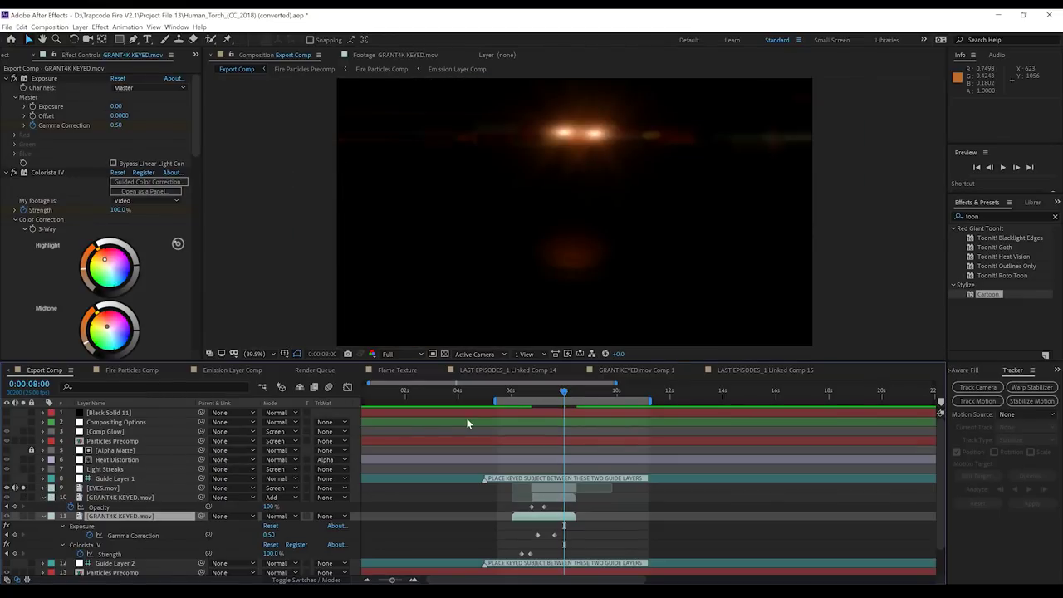
click(516, 393)
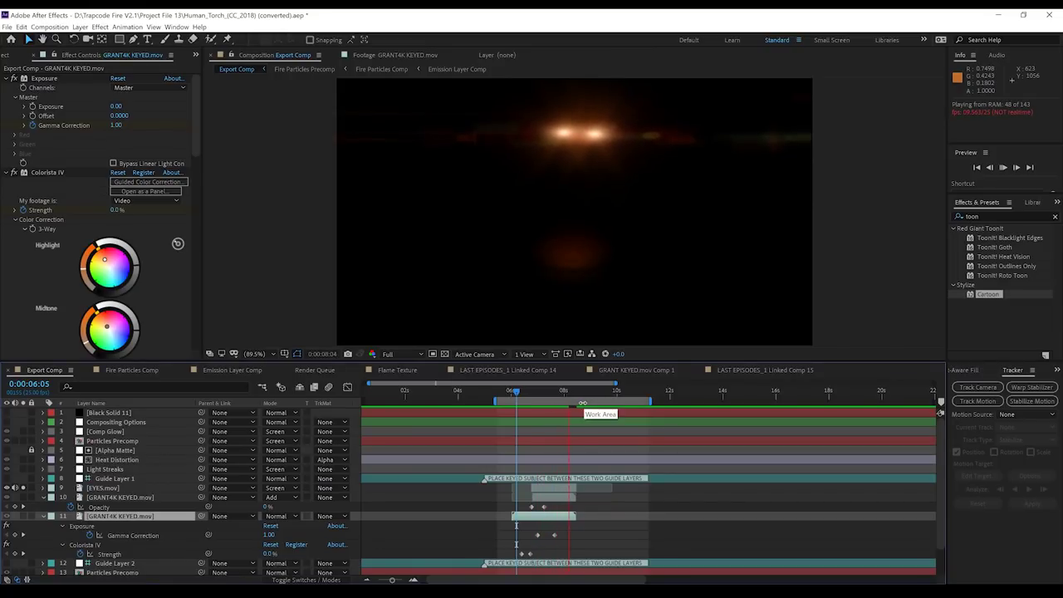
drag(533, 402, 528, 397)
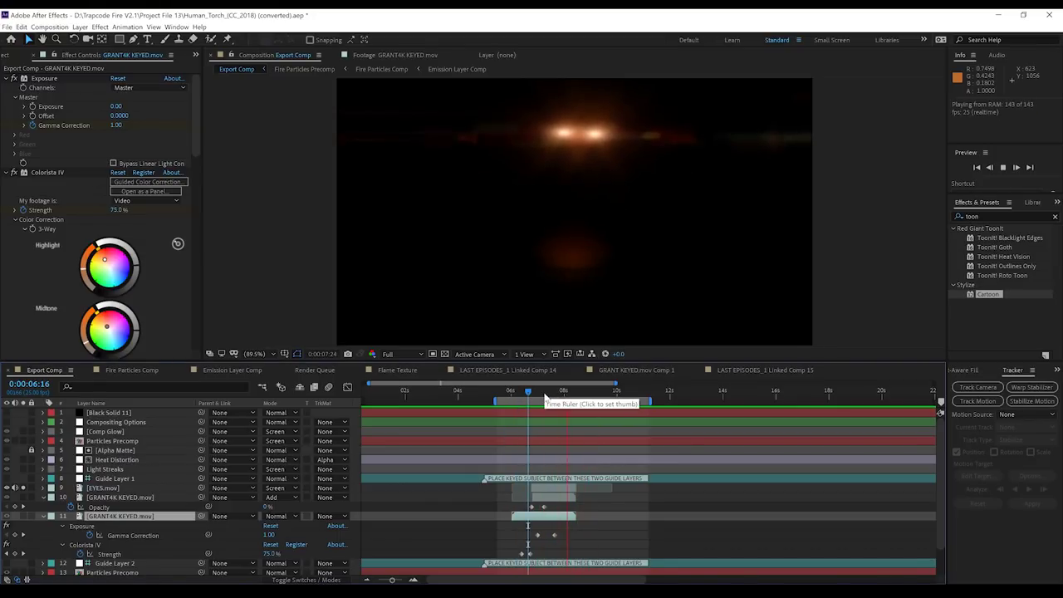
click(544, 399)
drag(545, 399, 568, 391)
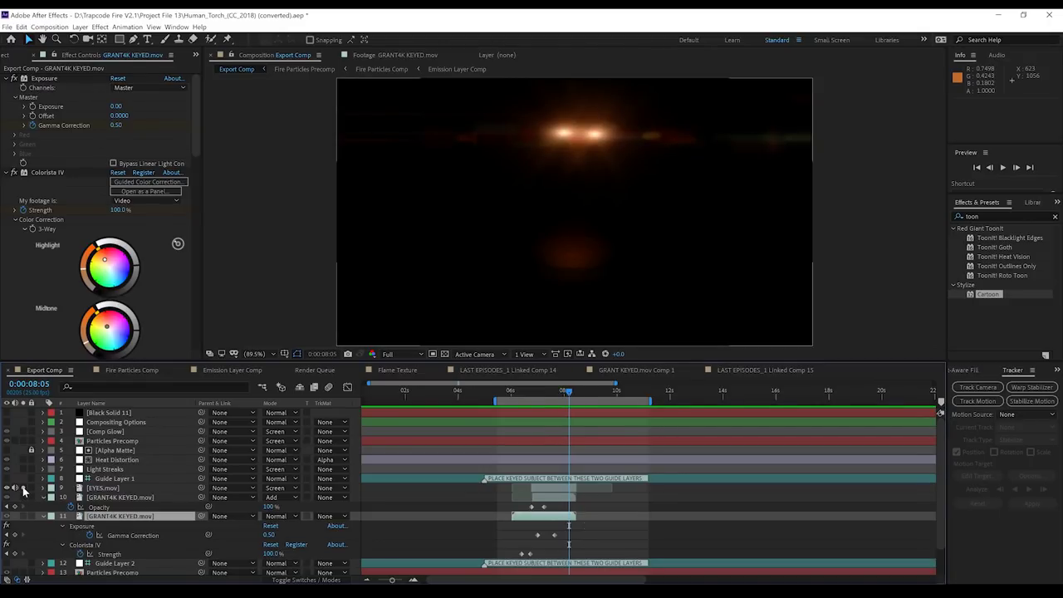
click(300, 387)
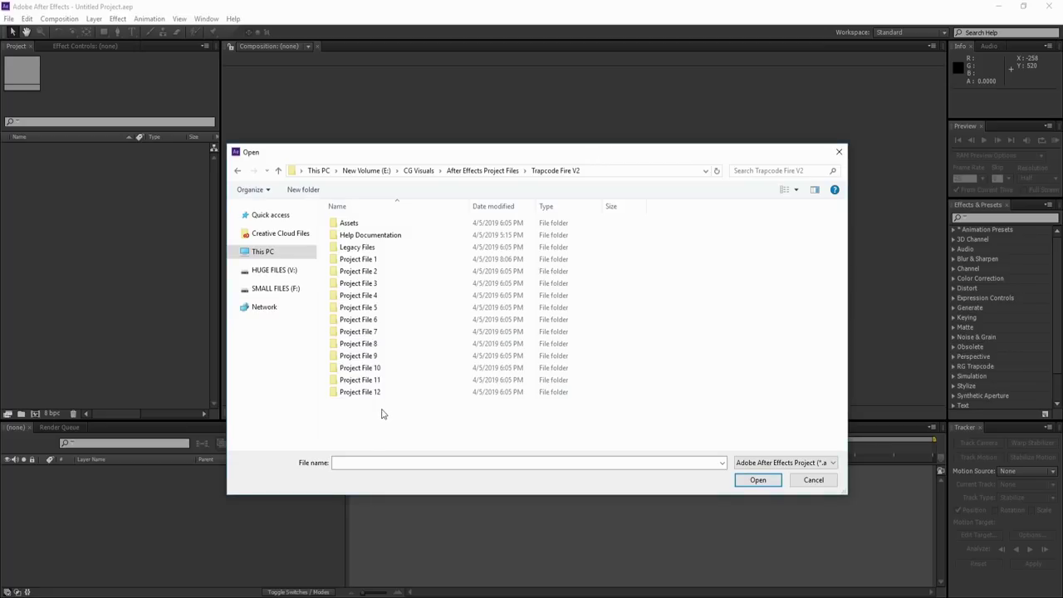
Step: Enter the Legacy Files folder inside Trapcode Fire V2 in the Open window
double_click(357, 247)
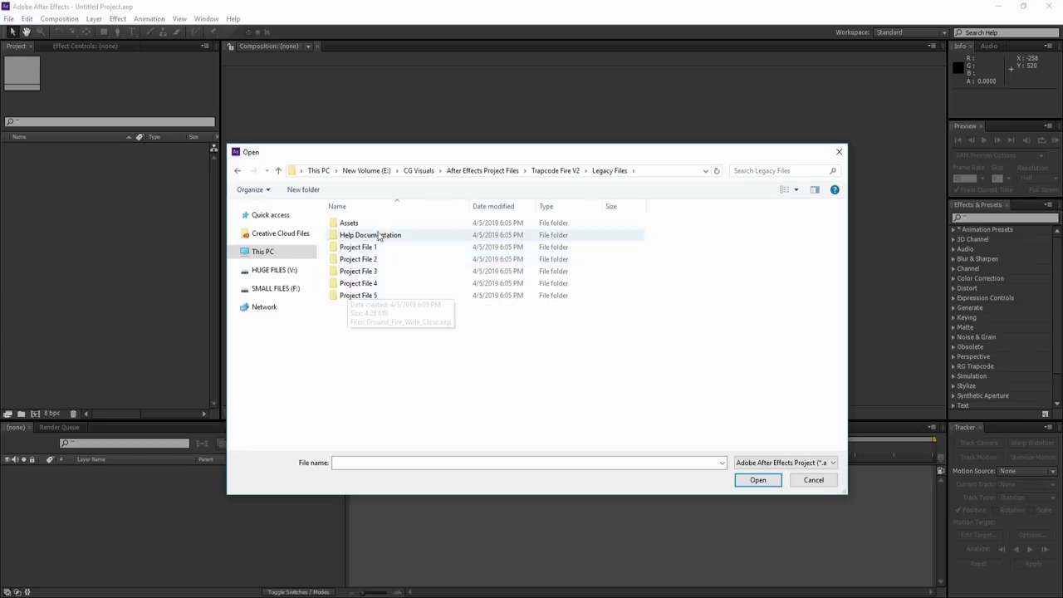